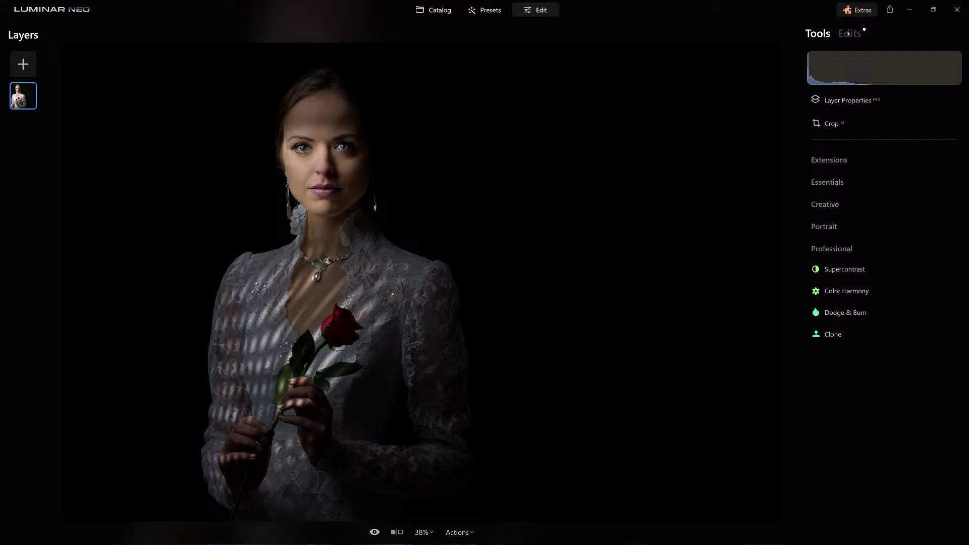
- Show the applied edits, open the topmost Develop edit, and compare the edited portrait with its original
{"action": "left_click", "coordinate": [850, 34]}
{"action": "left_click", "coordinate": [837, 102]}
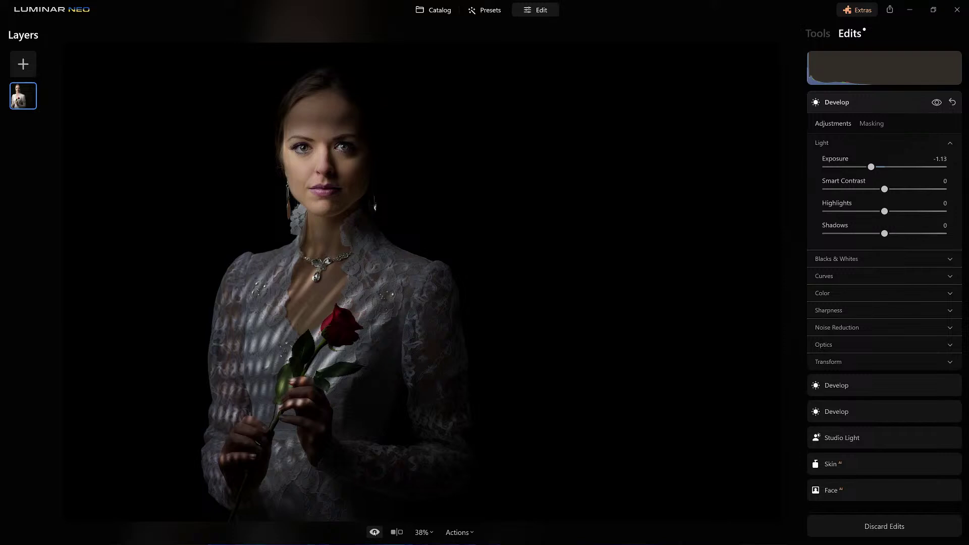
{"action": "left_click", "coordinate": [374, 532]}
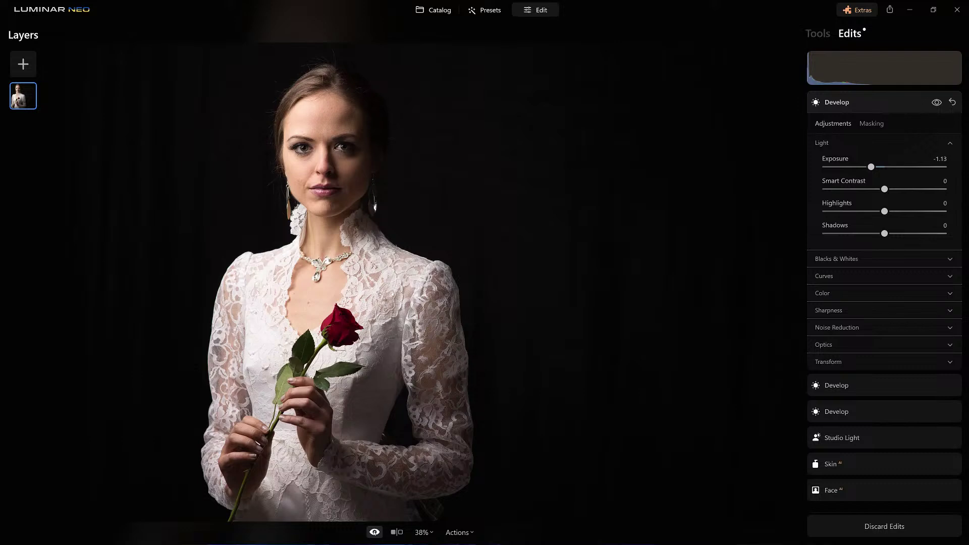
{"action": "key", "text": "backslash"}
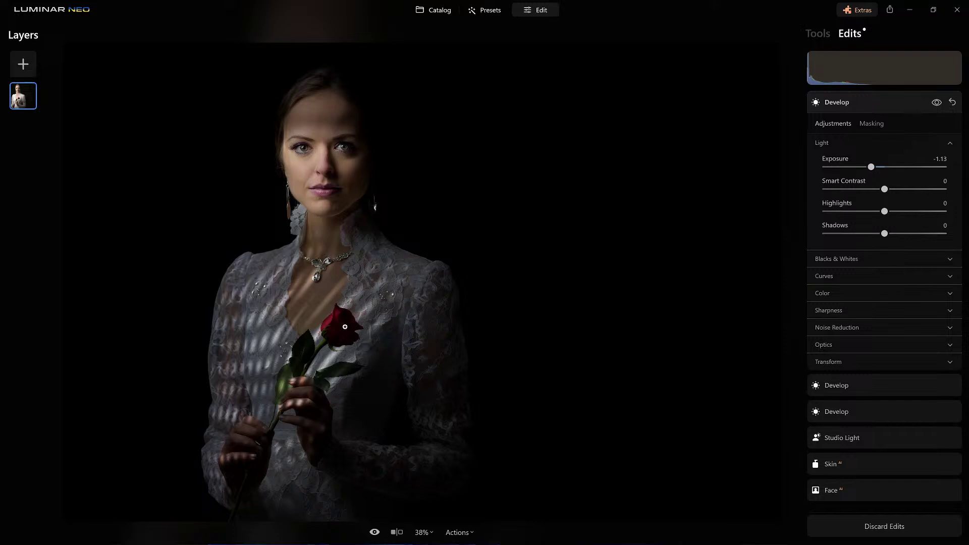
- Review the RAW Develop, Face and Studio Light settings, and compare the portrait with and without Studio Light
{"action": "left_click", "coordinate": [860, 103]}
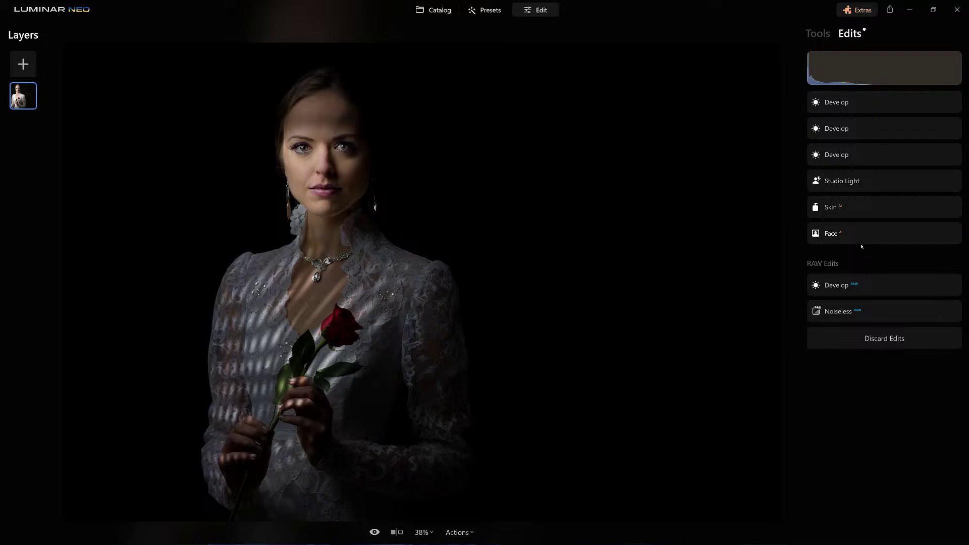
{"action": "left_click", "coordinate": [880, 286]}
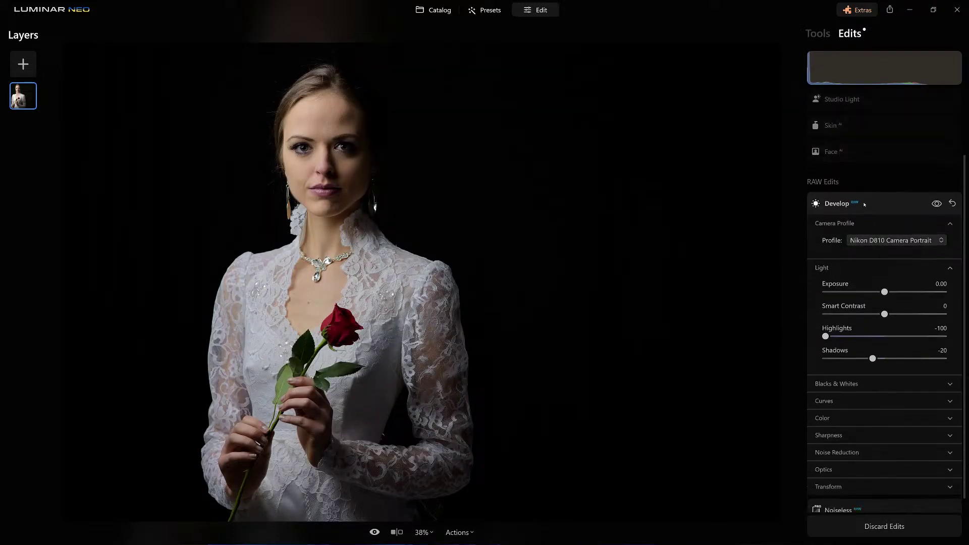
{"action": "left_click", "coordinate": [864, 203]}
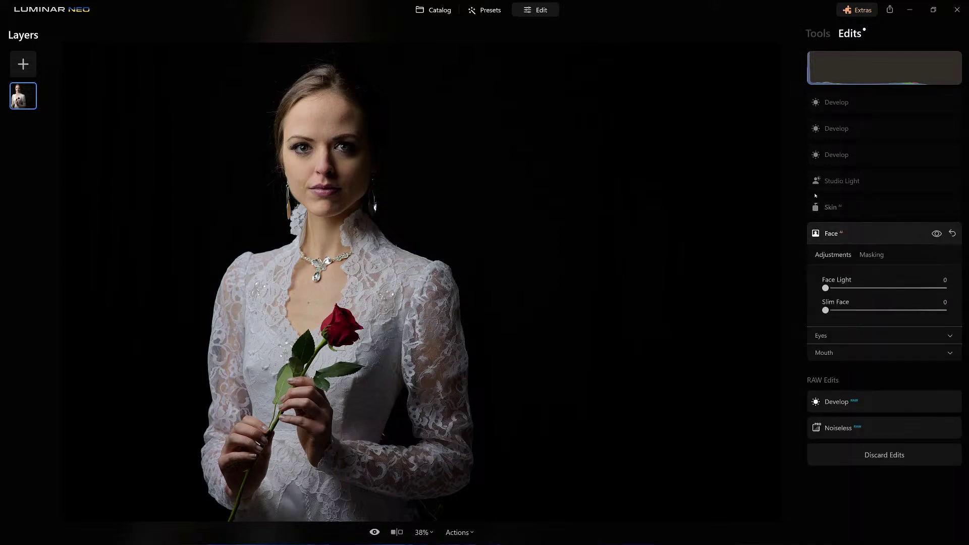
{"action": "left_click", "coordinate": [866, 213]}
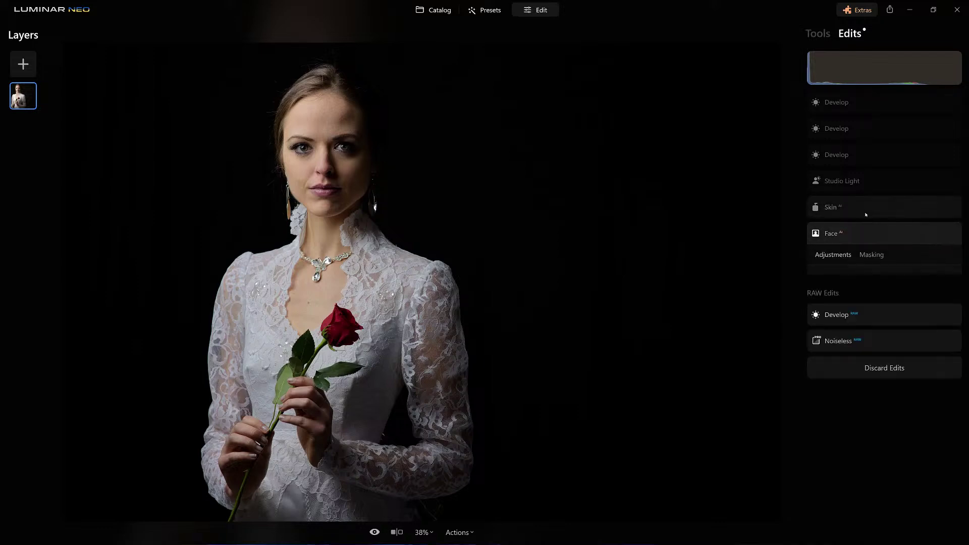
{"action": "left_click", "coordinate": [876, 185]}
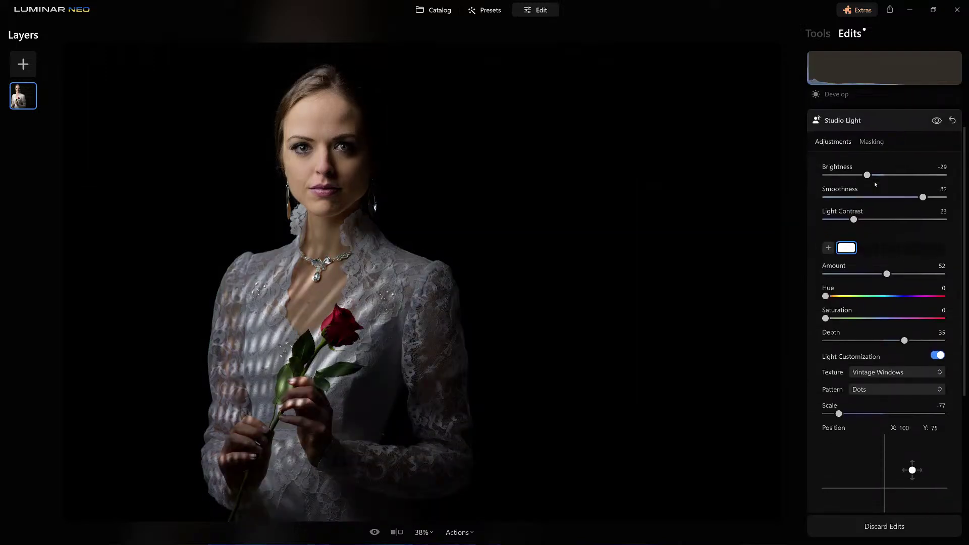
{"action": "scroll", "coordinate": [875, 184], "scroll_direction": "up", "scroll_amount": 1}
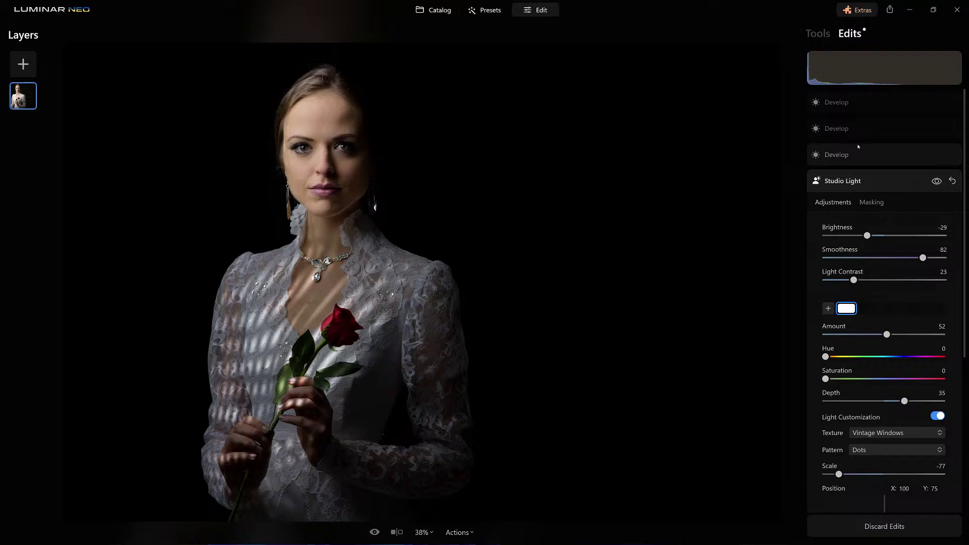
{"action": "left_click", "coordinate": [937, 182]}
{"action": "left_click", "coordinate": [938, 181]}
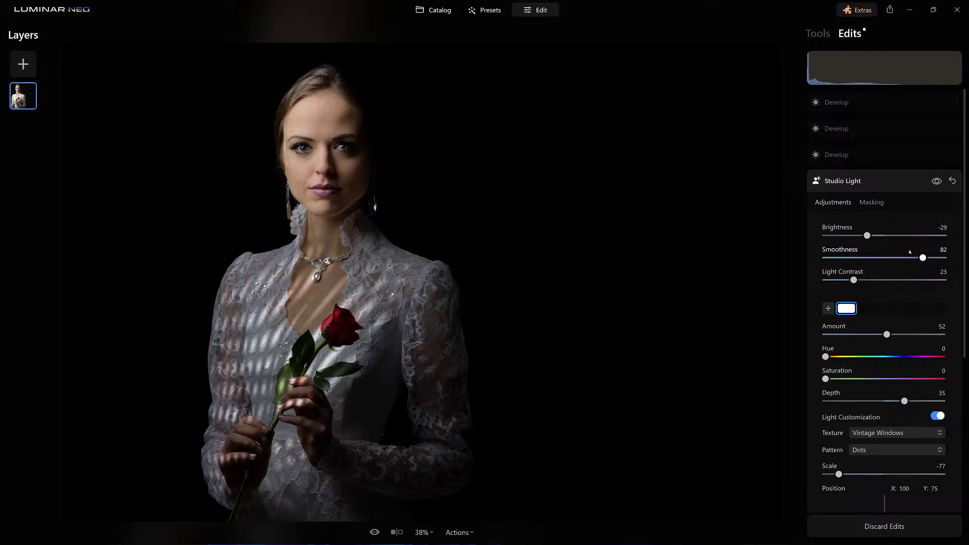
- Reset the Studio Light edit to its defaults and set the light's Amount to 43
{"action": "left_click", "coordinate": [954, 181]}
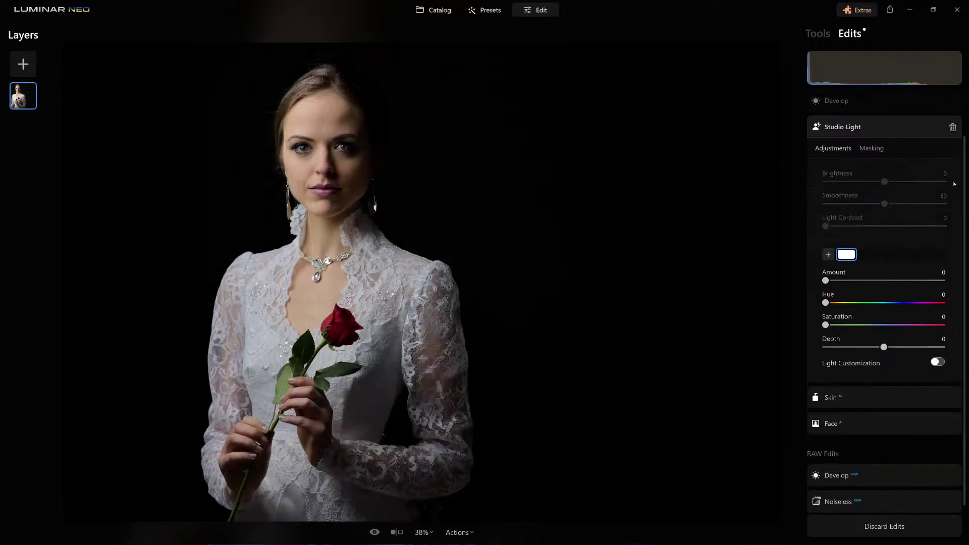
{"action": "scroll", "coordinate": [954, 184], "scroll_direction": "up", "scroll_amount": 2}
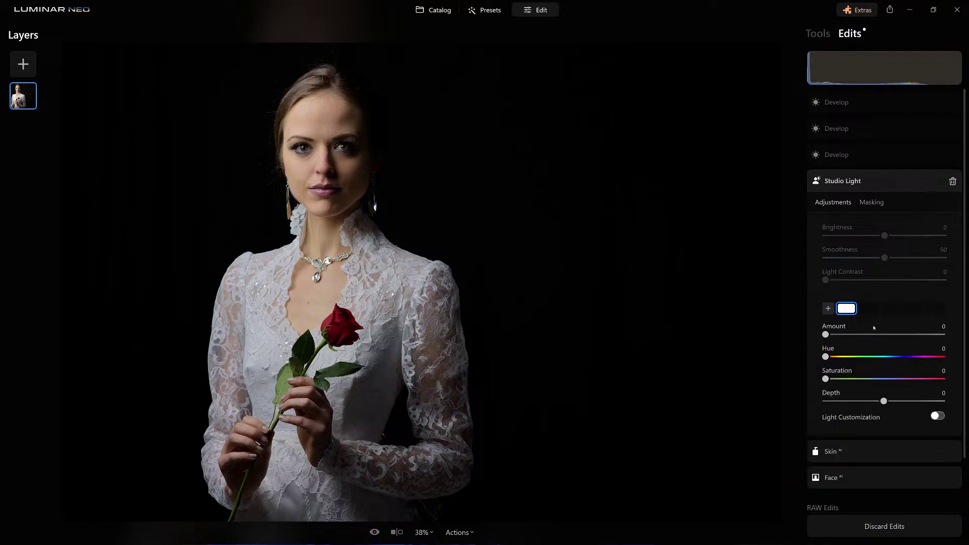
{"action": "left_click_drag", "start_coordinate": [826, 335], "coordinate": [878, 336]}
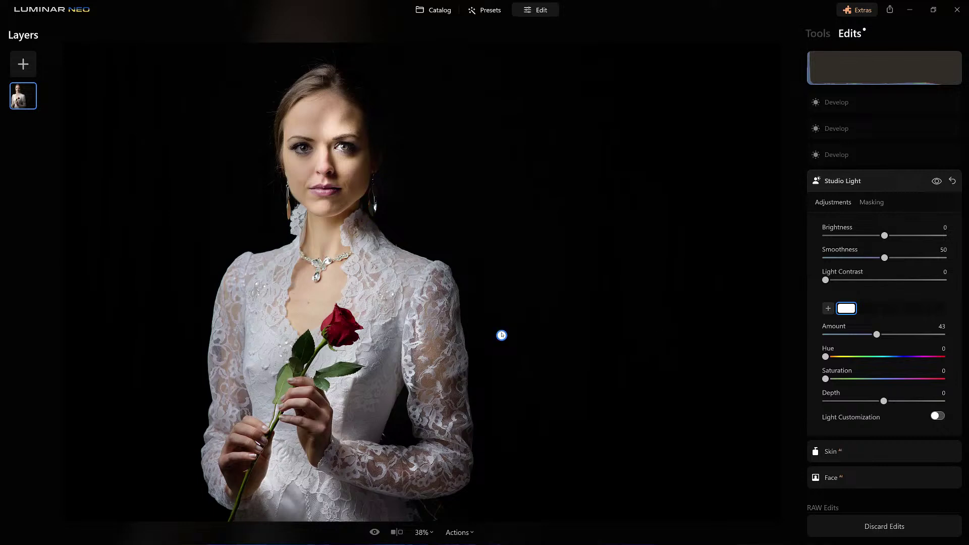
- Move the light source into the dark background left of the woman's neck and set its Amount to 47
{"action": "left_click_drag", "start_coordinate": [501, 335], "coordinate": [146, 230]}
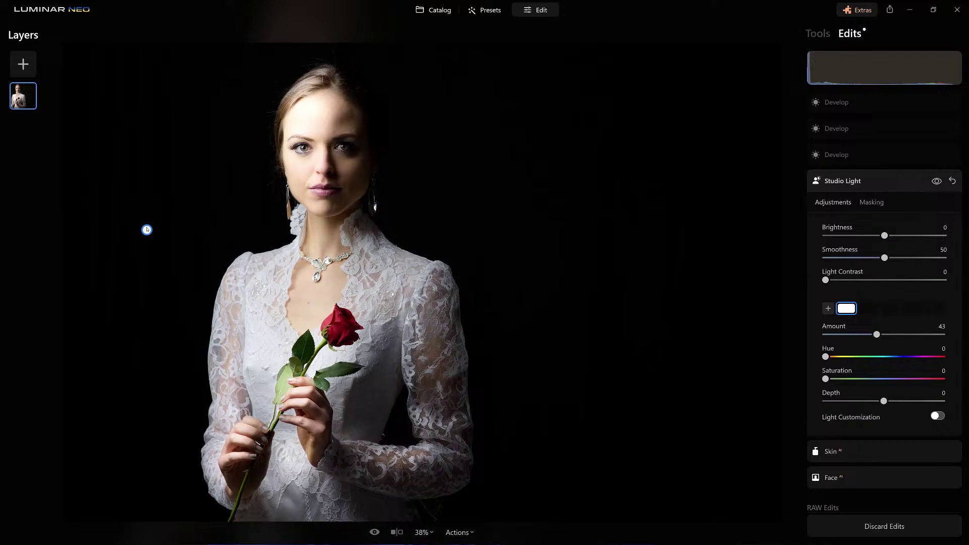
{"action": "mouse_move", "coordinate": [858, 336]}
{"action": "left_mouse_down"}
{"action": "mouse_move", "coordinate": [836, 335]}
{"action": "mouse_move", "coordinate": [854, 335]}
{"action": "left_mouse_up"}
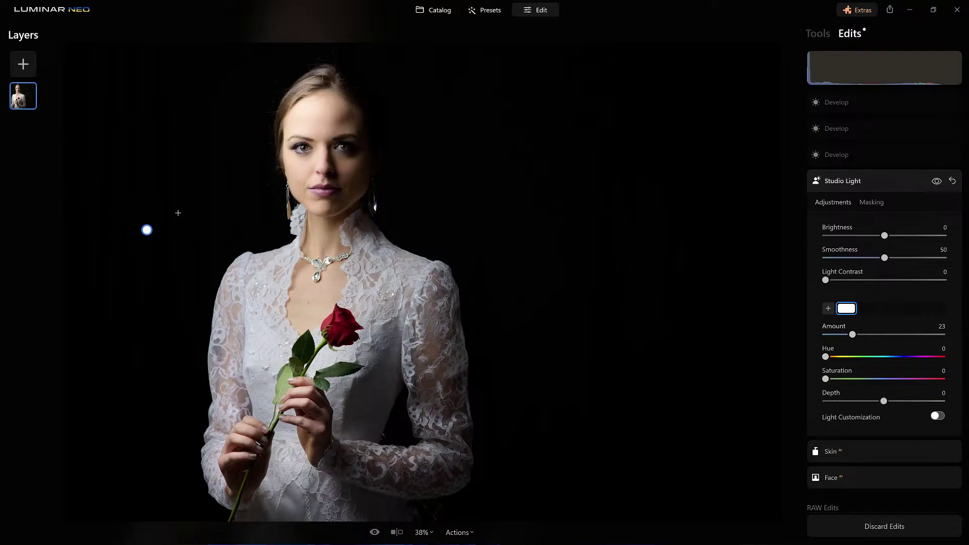
{"action": "left_click", "coordinate": [146, 230]}
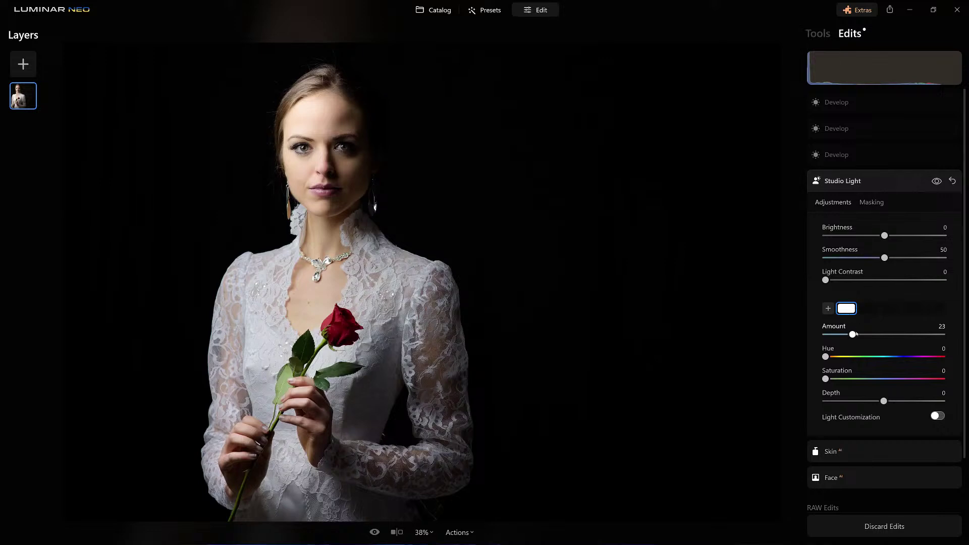
{"action": "left_click_drag", "start_coordinate": [867, 338], "coordinate": [882, 336]}
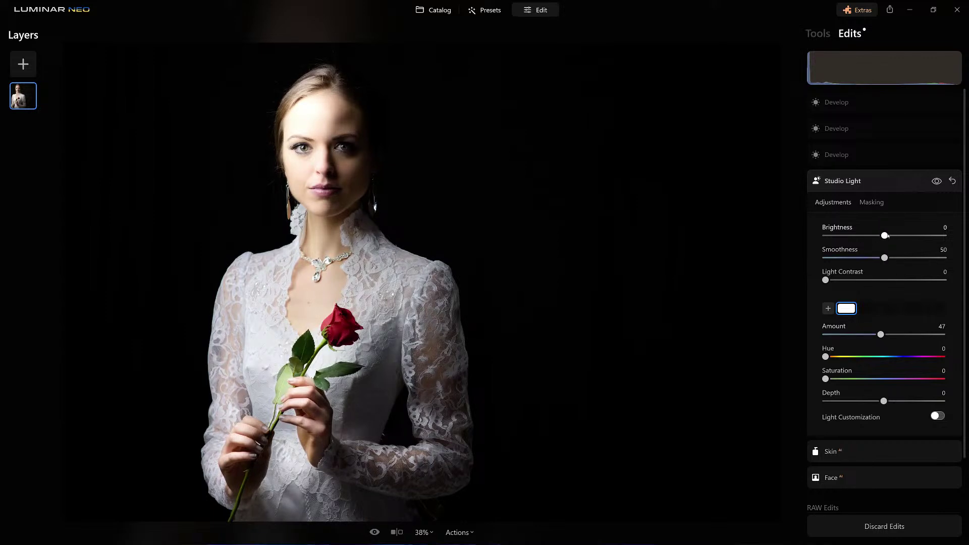
- Adjust Studio Light's overall lighting to Brightness -18, Smoothness 65 and Light Contrast 30
{"action": "left_click_drag", "start_coordinate": [903, 236], "coordinate": [789, 240]}
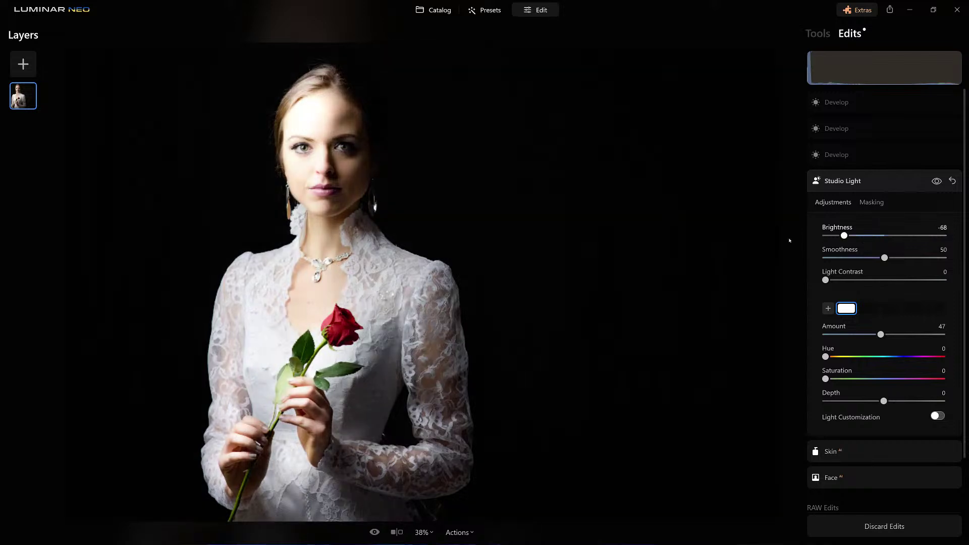
{"action": "left_click_drag", "start_coordinate": [903, 243], "coordinate": [868, 246]}
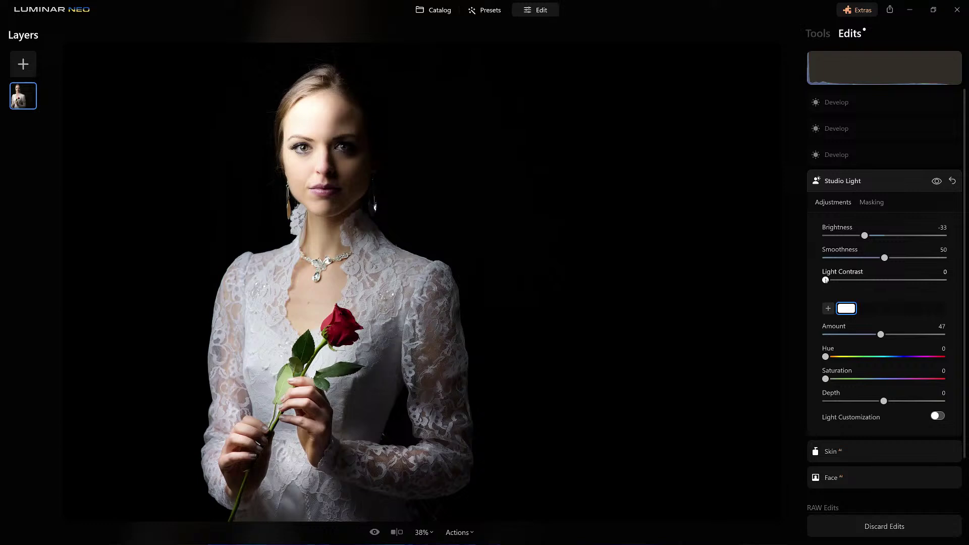
{"action": "left_click_drag", "start_coordinate": [826, 281], "coordinate": [849, 281]}
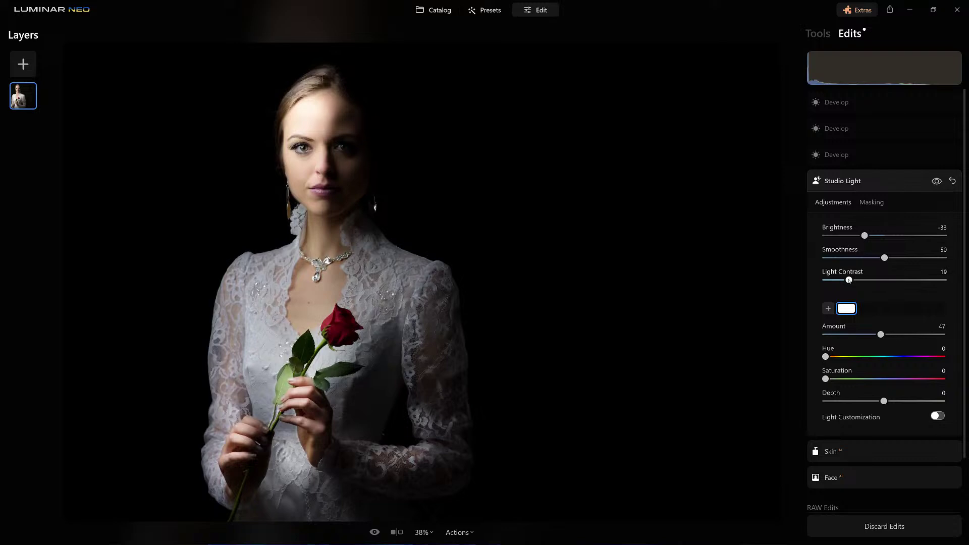
{"action": "left_click_drag", "start_coordinate": [850, 280], "coordinate": [882, 282]}
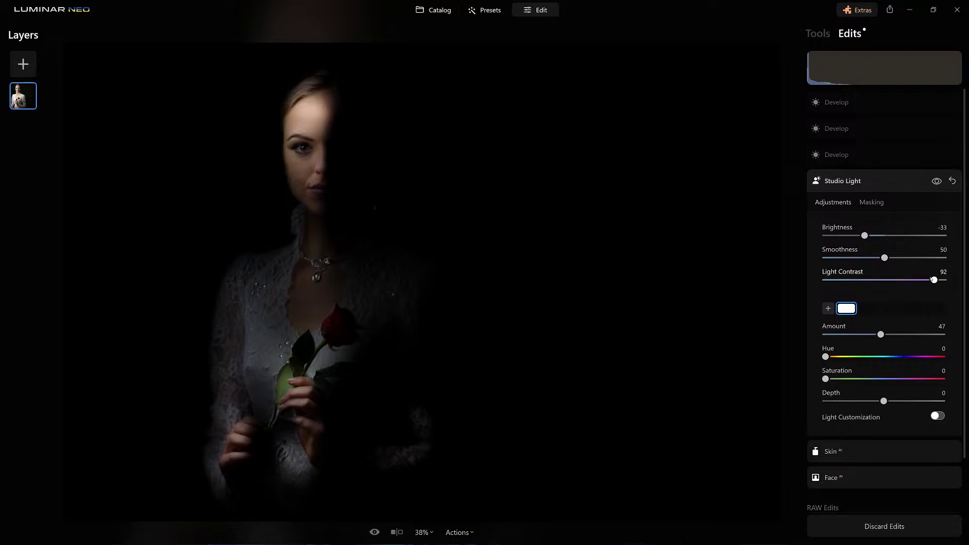
{"action": "left_click_drag", "start_coordinate": [934, 280], "coordinate": [861, 281]}
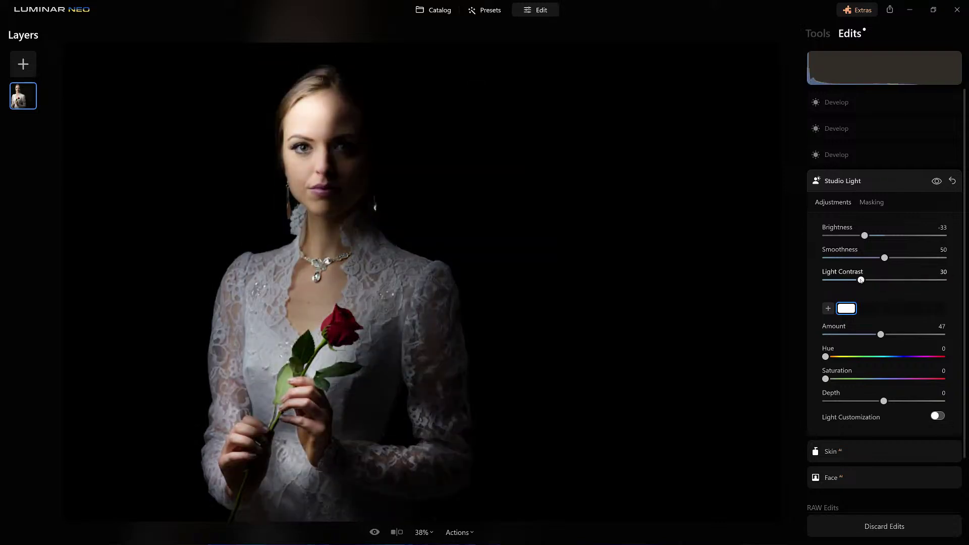
{"action": "left_click_drag", "start_coordinate": [861, 280], "coordinate": [862, 280]}
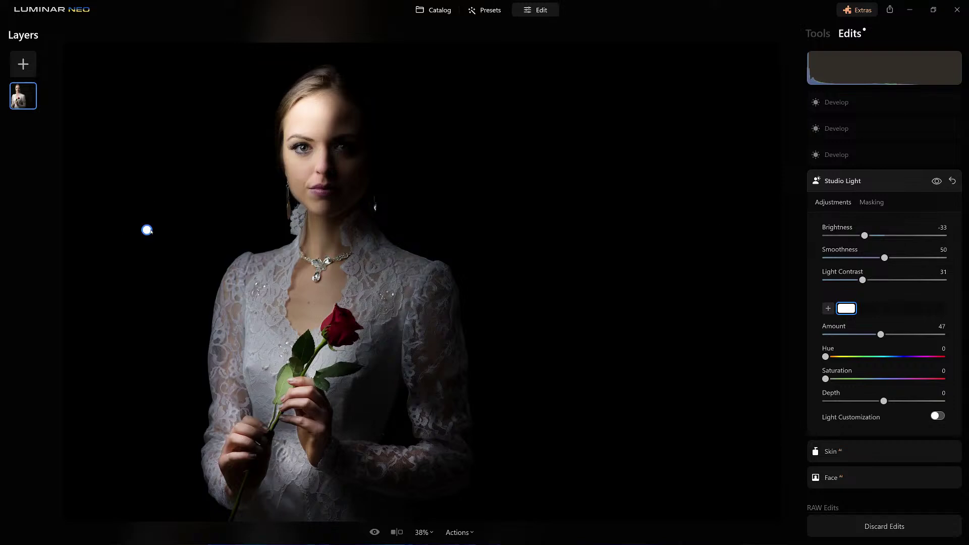
{"action": "left_click_drag", "start_coordinate": [890, 282], "coordinate": [863, 283]}
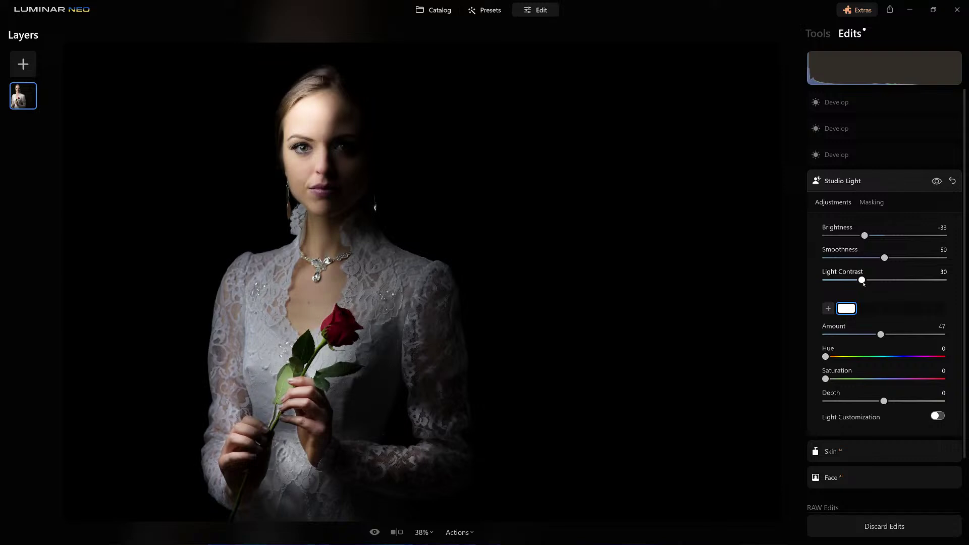
{"action": "left_click_drag", "start_coordinate": [885, 258], "coordinate": [905, 261]}
{"action": "left_click_drag", "start_coordinate": [866, 235], "coordinate": [873, 236]}
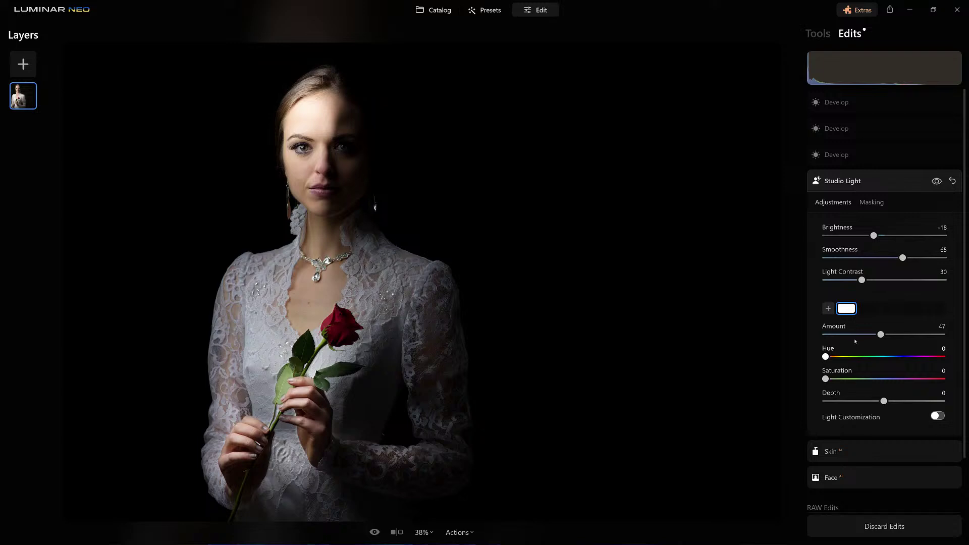
- Enable Light Customization for the light, keeping Texture at None and setting Pattern to Dots
{"action": "left_click_drag", "start_coordinate": [826, 357], "coordinate": [782, 358]}
{"action": "left_click", "coordinate": [939, 416]}
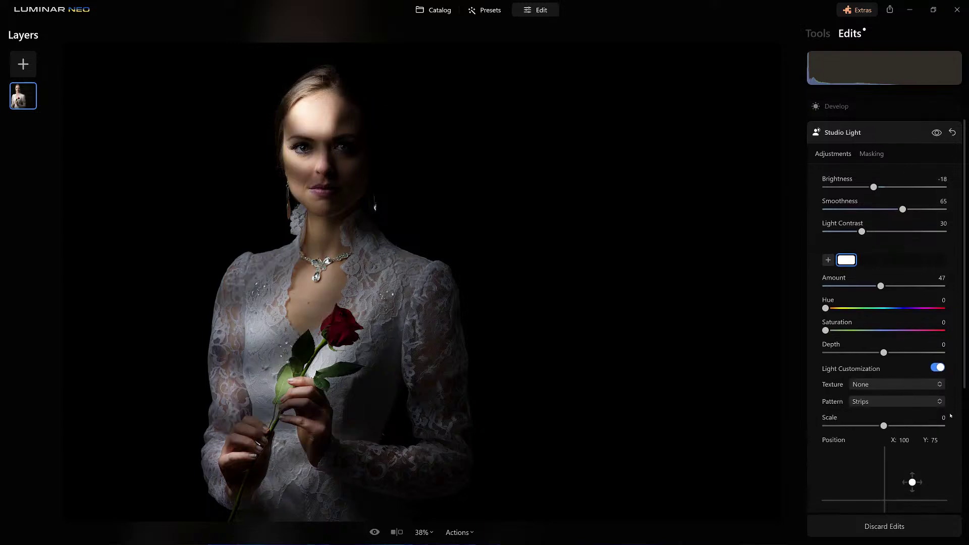
{"action": "left_click", "coordinate": [868, 378]}
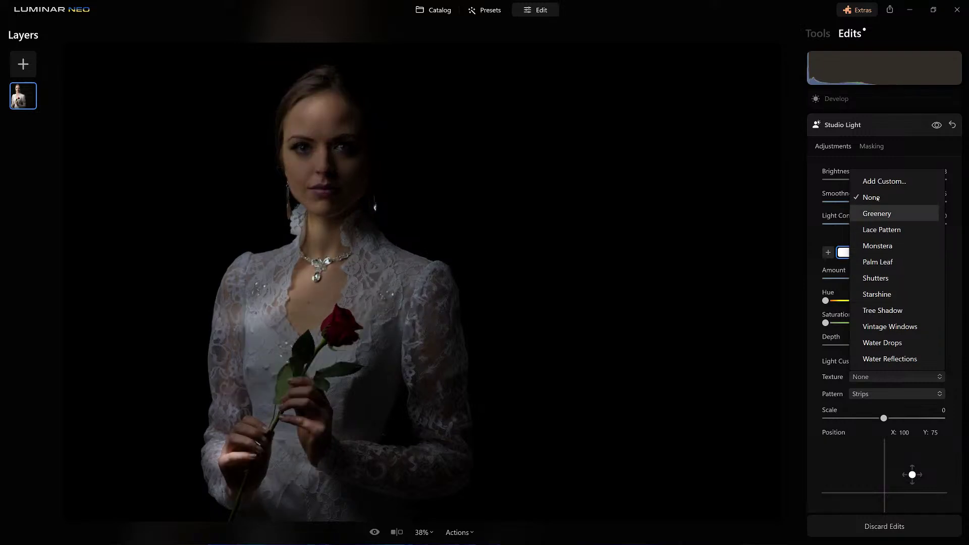
{"action": "left_click", "coordinate": [877, 198]}
{"action": "left_click", "coordinate": [883, 394]}
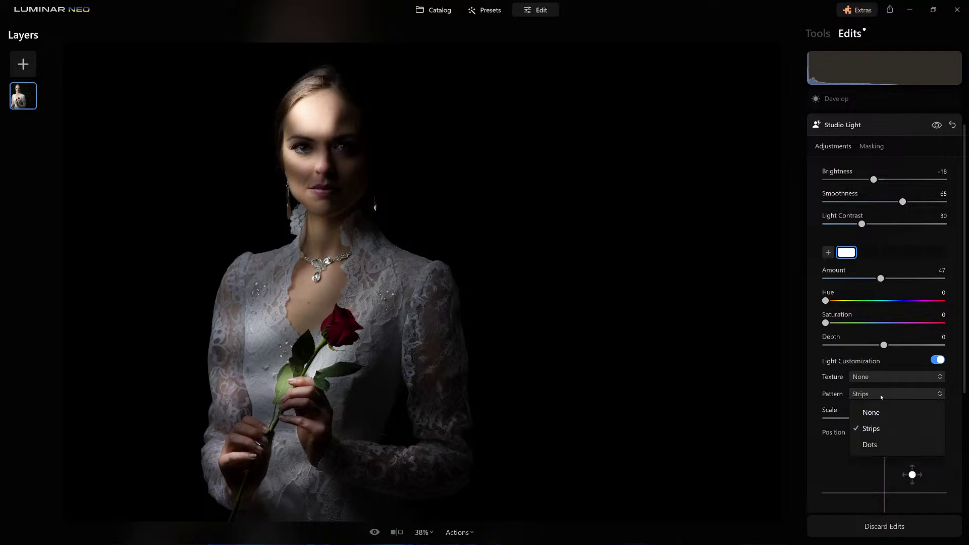
{"action": "left_click", "coordinate": [883, 450]}
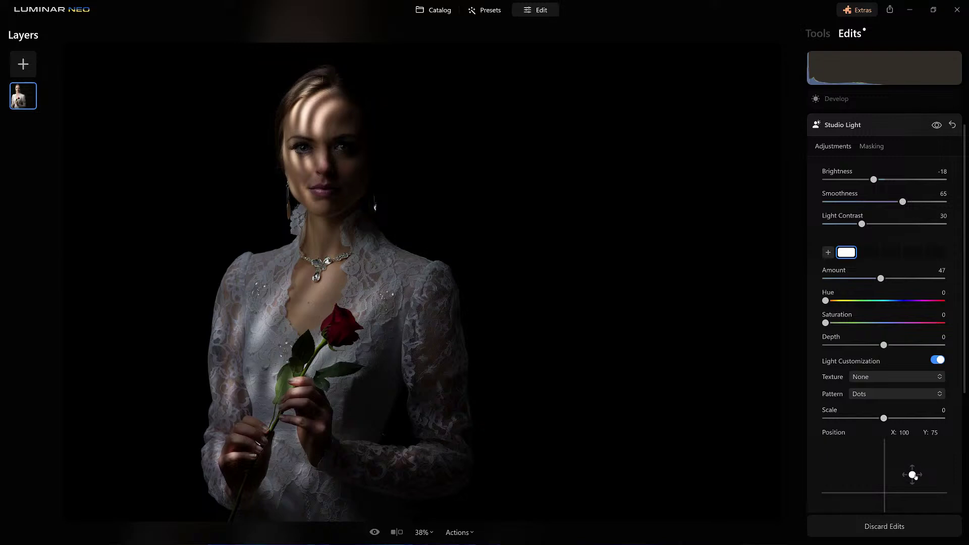
- Position the dot pattern at X 91, Y 77 and set its Scale to -45
{"action": "left_click_drag", "start_coordinate": [913, 474], "coordinate": [911, 474]}
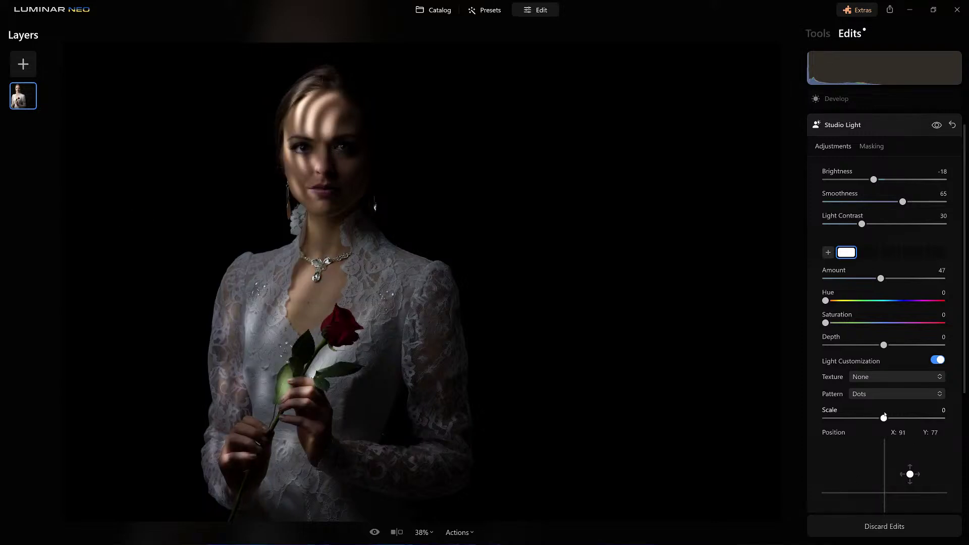
{"action": "left_click", "coordinate": [840, 419]}
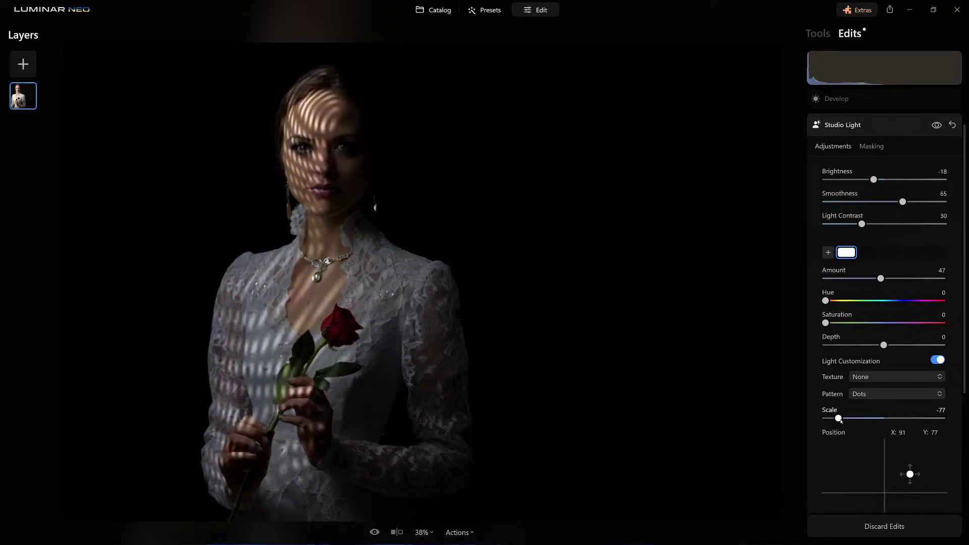
{"action": "mouse_move", "coordinate": [855, 421]}
{"action": "left_mouse_down"}
{"action": "mouse_move", "coordinate": [957, 423]}
{"action": "mouse_move", "coordinate": [824, 421]}
{"action": "mouse_move", "coordinate": [858, 419]}
{"action": "left_mouse_up"}
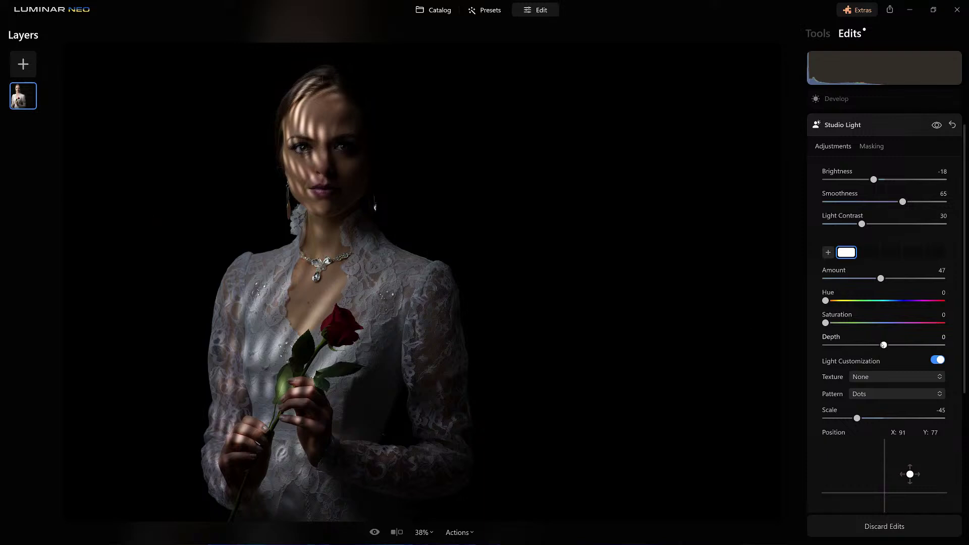
- Set the light's Depth to -15 and its Amount to 56
{"action": "mouse_move", "coordinate": [883, 346]}
{"action": "left_mouse_down"}
{"action": "mouse_move", "coordinate": [918, 347]}
{"action": "mouse_move", "coordinate": [868, 348]}
{"action": "mouse_move", "coordinate": [926, 352]}
{"action": "mouse_move", "coordinate": [841, 347]}
{"action": "mouse_move", "coordinate": [874, 348]}
{"action": "left_mouse_up"}
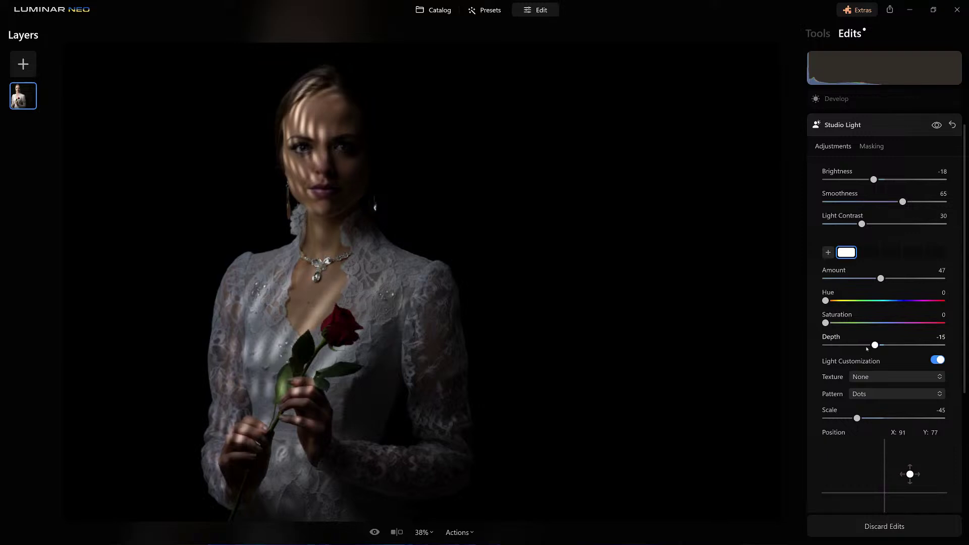
{"action": "scroll", "coordinate": [881, 273], "scroll_direction": "down", "scroll_amount": 1}
{"action": "mouse_move", "coordinate": [881, 272]}
{"action": "left_mouse_down"}
{"action": "mouse_move", "coordinate": [912, 273]}
{"action": "mouse_move", "coordinate": [879, 276]}
{"action": "mouse_move", "coordinate": [905, 277]}
{"action": "mouse_move", "coordinate": [892, 277]}
{"action": "left_mouse_up"}
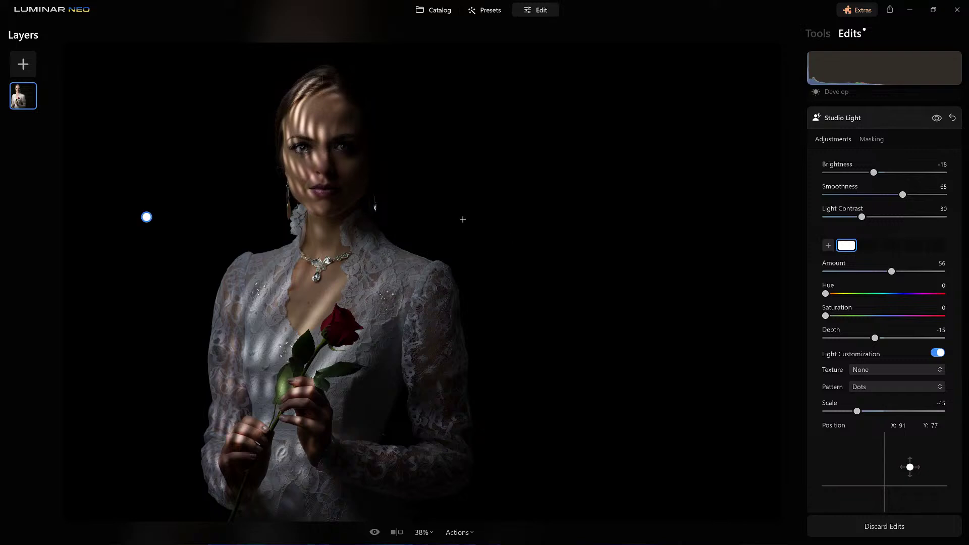
{"action": "scroll", "coordinate": [463, 219], "scroll_direction": "up", "scroll_amount": 2}
{"action": "scroll", "coordinate": [463, 219], "scroll_direction": "down", "scroll_amount": 1}
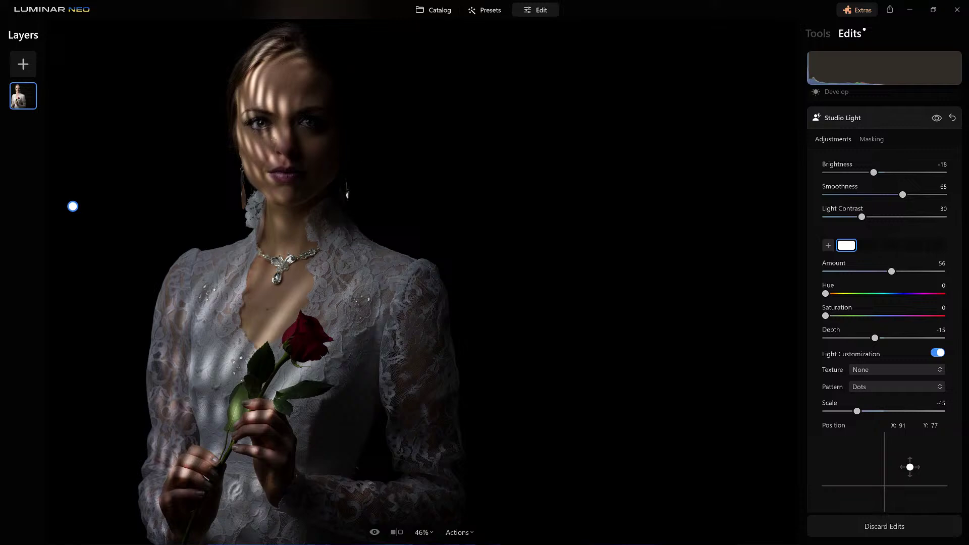
- Paint a Studio Light mask over the woman's face with a Size 161, Strength 63 brush, and invert it to exclude the face
{"action": "left_click", "coordinate": [881, 140]}
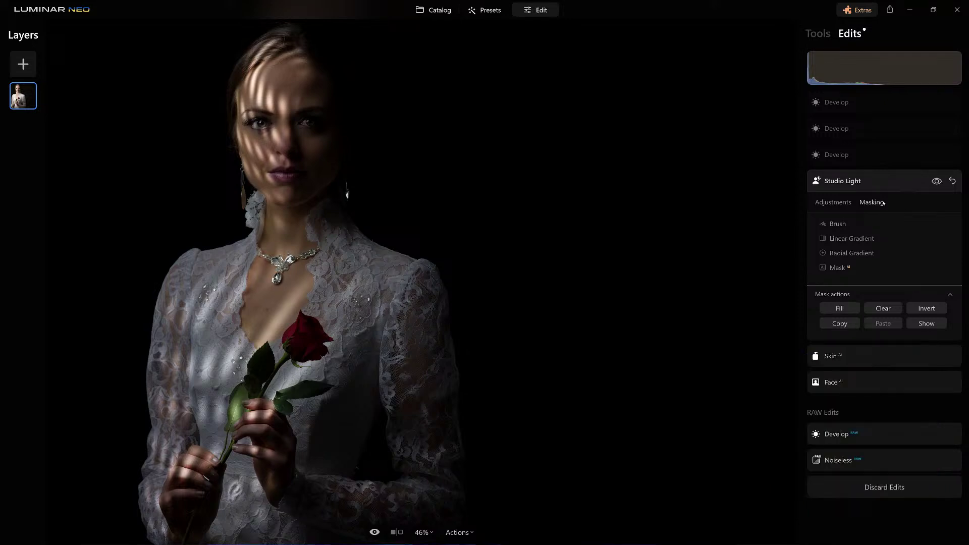
{"action": "left_click", "coordinate": [837, 224]}
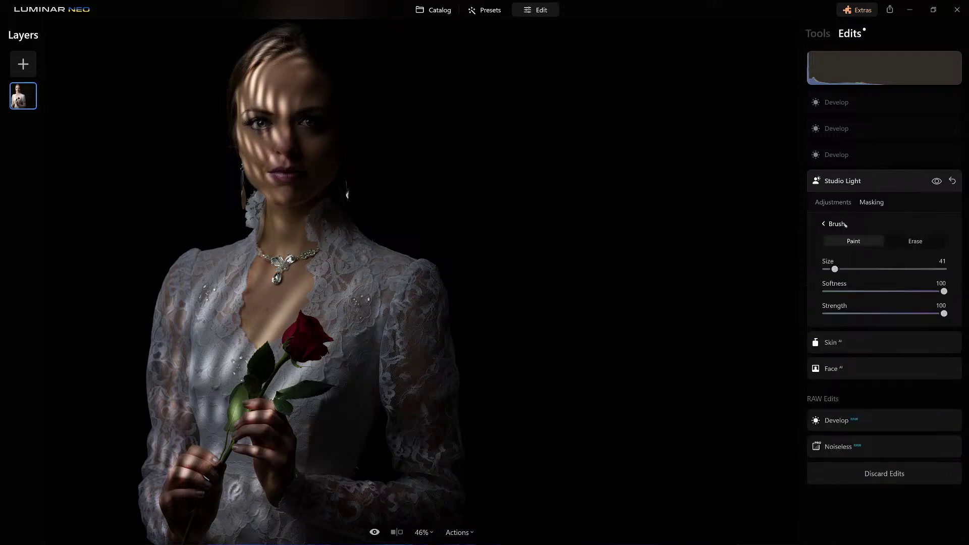
{"action": "left_click", "coordinate": [900, 314]}
{"action": "key", "text": "bracketright"}
{"action": "key", "text": "bracketright"}
{"action": "key", "text": "bracketright"}
{"action": "key", "text": "bracketright"}
{"action": "key", "text": "bracketright"}
{"action": "key", "text": "bracketright"}
{"action": "key", "text": "bracketright"}
{"action": "key", "text": "bracketright"}
{"action": "key", "text": "bracketright"}
{"action": "key", "text": "bracketright"}
{"action": "key", "text": "bracketright"}
{"action": "key", "text": "bracketright"}
{"action": "mouse_move", "coordinate": [281, 63]}
{"action": "left_mouse_down"}
{"action": "mouse_move", "coordinate": [246, 71]}
{"action": "mouse_move", "coordinate": [246, 127]}
{"action": "mouse_move", "coordinate": [268, 192]}
{"action": "mouse_move", "coordinate": [323, 122]}
{"action": "left_mouse_up"}
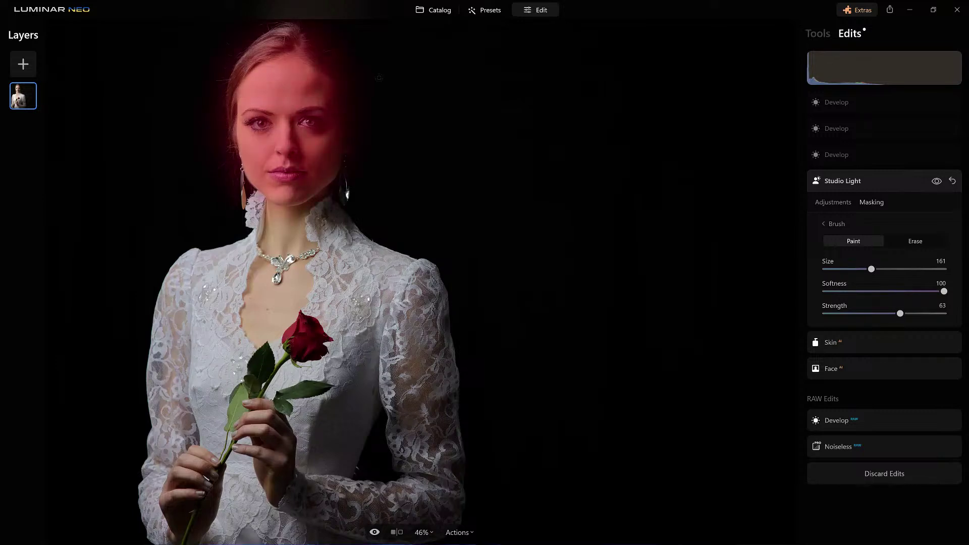
{"action": "mouse_move", "coordinate": [287, 55]}
{"action": "left_mouse_down"}
{"action": "mouse_move", "coordinate": [244, 103]}
{"action": "mouse_move", "coordinate": [254, 198]}
{"action": "left_mouse_up"}
{"action": "left_click_drag", "start_coordinate": [250, 115], "coordinate": [261, 191]}
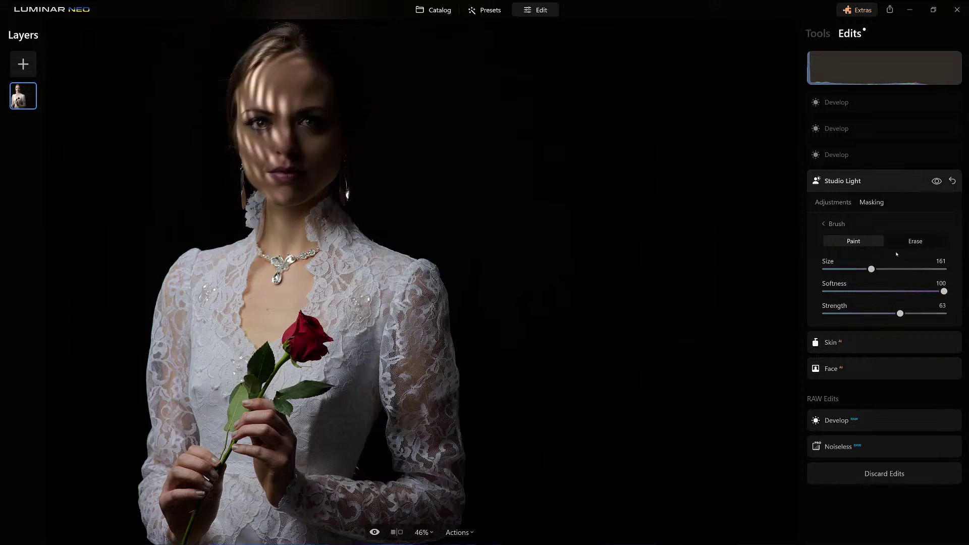
{"action": "left_click", "coordinate": [824, 224]}
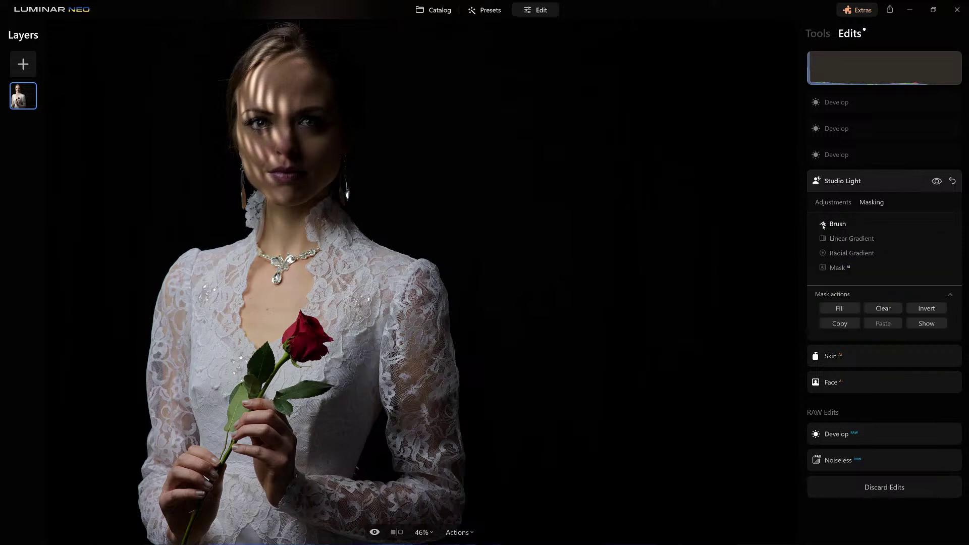
{"action": "left_click", "coordinate": [924, 309]}
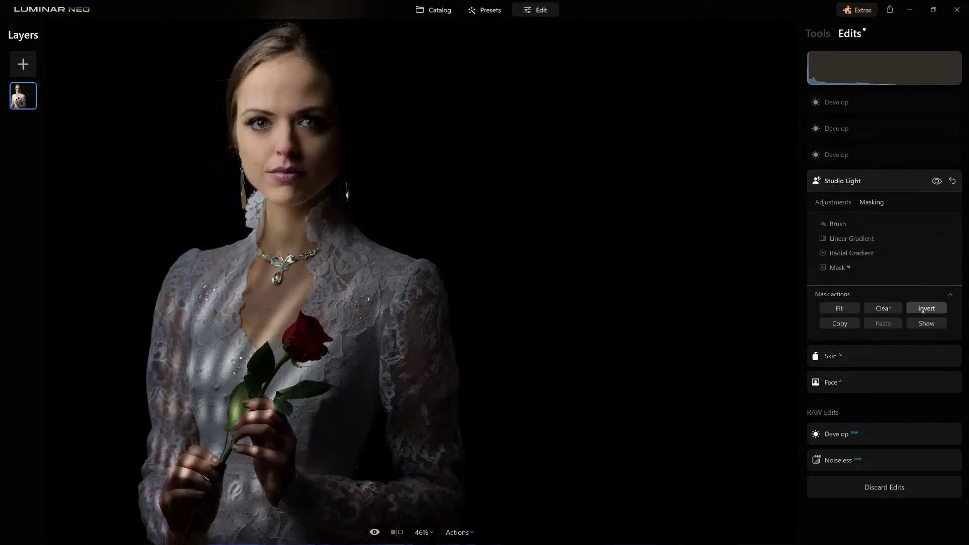
- Paint some of the patterned light back over the forehead and the shadowed side of the face at Strength 14
{"action": "left_click", "coordinate": [836, 224]}
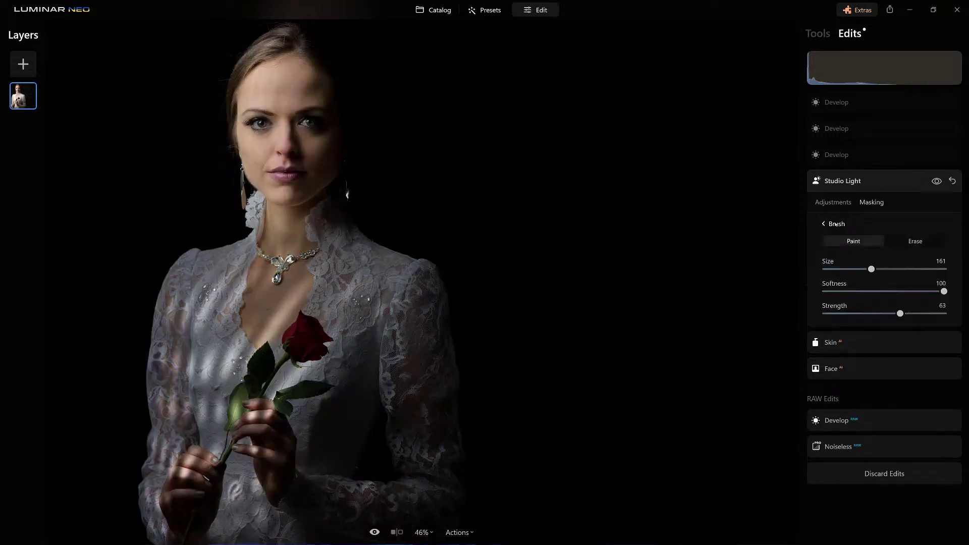
{"action": "left_click", "coordinate": [919, 247]}
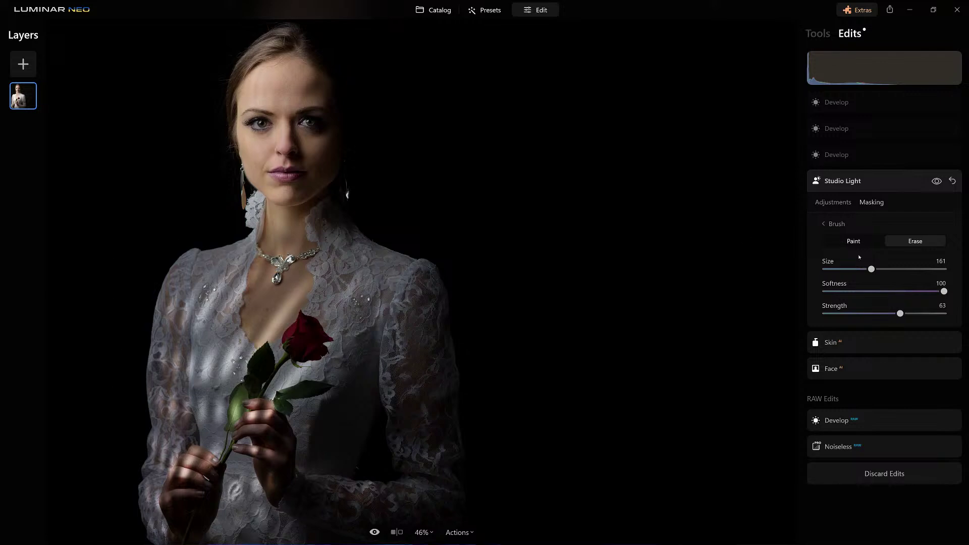
{"action": "left_click", "coordinate": [852, 242]}
{"action": "left_click", "coordinate": [842, 313]}
{"action": "mouse_move", "coordinate": [247, 89]}
{"action": "left_mouse_down"}
{"action": "mouse_move", "coordinate": [286, 70]}
{"action": "mouse_move", "coordinate": [266, 108]}
{"action": "left_mouse_up"}
{"action": "mouse_move", "coordinate": [311, 82]}
{"action": "left_mouse_down"}
{"action": "mouse_move", "coordinate": [271, 165]}
{"action": "mouse_move", "coordinate": [384, 186]}
{"action": "left_mouse_up"}
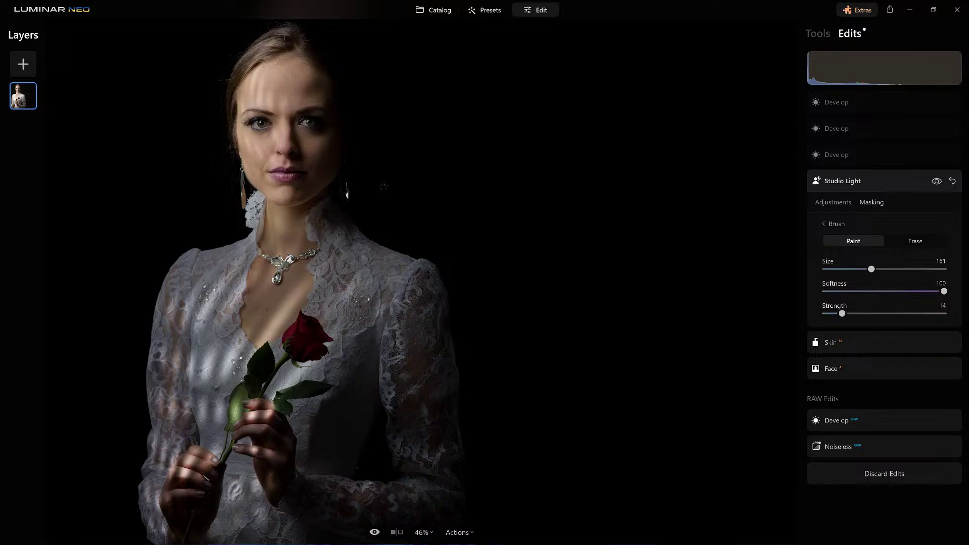
- Erase the Studio Light mask lightly over the hairline and forehead at Strength 5
{"action": "left_click", "coordinate": [918, 245]}
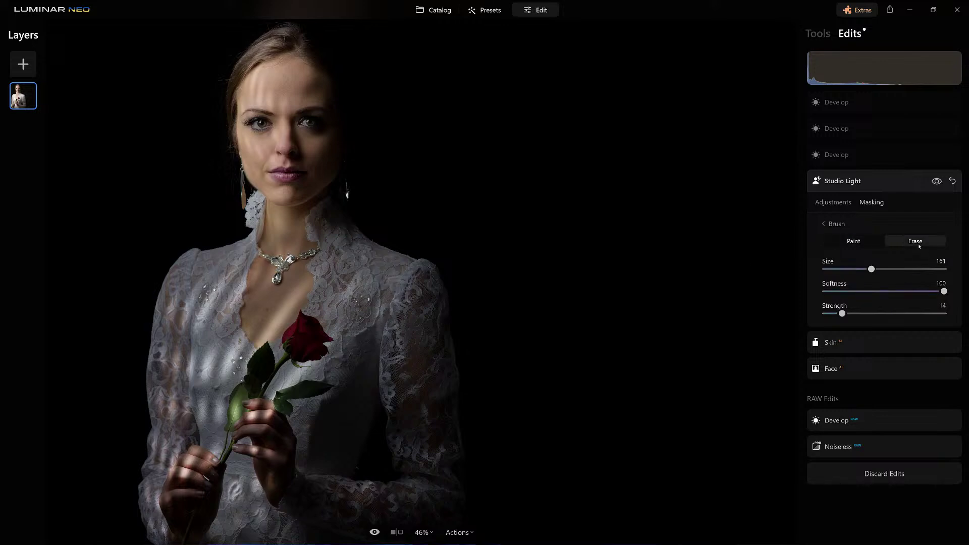
{"action": "left_click", "coordinate": [832, 313]}
{"action": "mouse_move", "coordinate": [257, 48]}
{"action": "left_mouse_down"}
{"action": "mouse_move", "coordinate": [268, 91]}
{"action": "mouse_move", "coordinate": [247, 73]}
{"action": "mouse_move", "coordinate": [283, 86]}
{"action": "mouse_move", "coordinate": [257, 86]}
{"action": "left_mouse_up"}
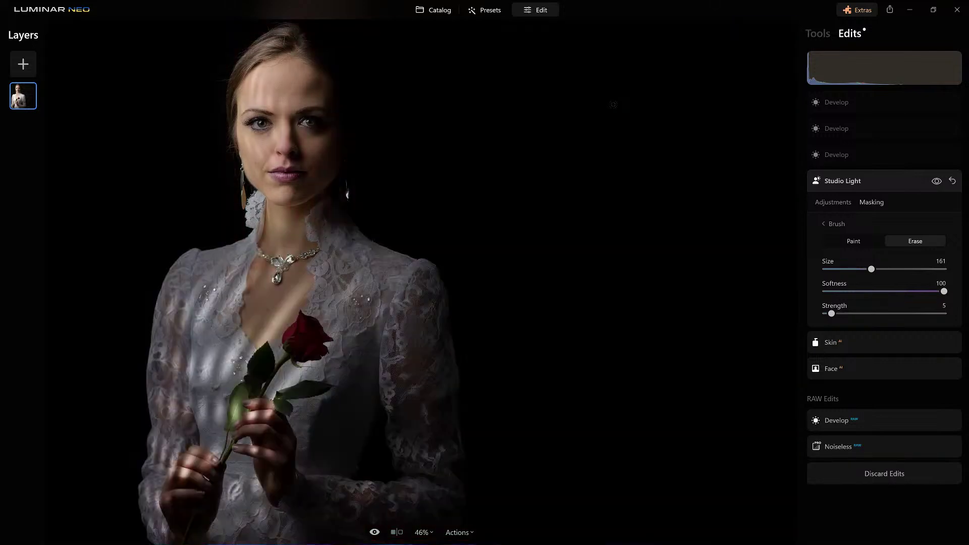
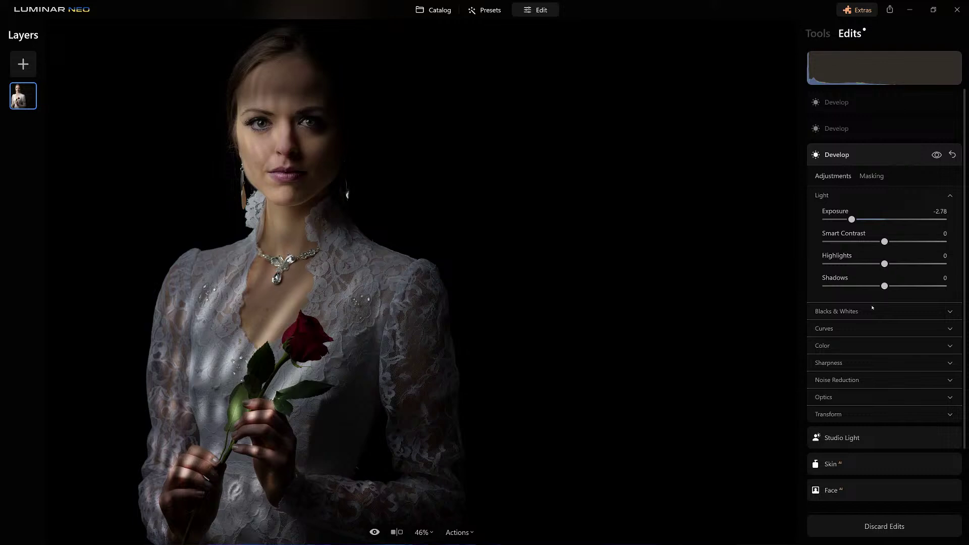
{"action": "left_click", "coordinate": [858, 160]}
{"action": "left_click", "coordinate": [838, 102]}
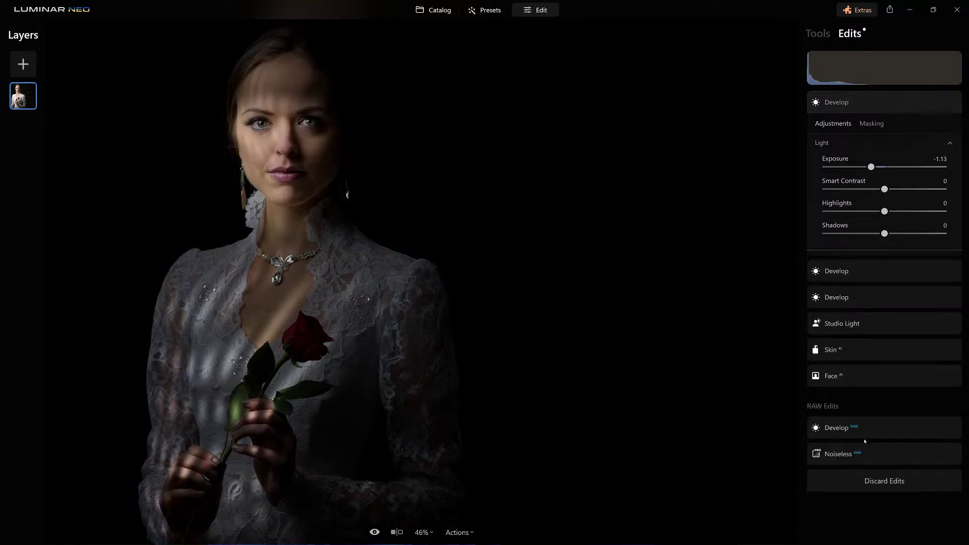
{"action": "left_click", "coordinate": [864, 441]}
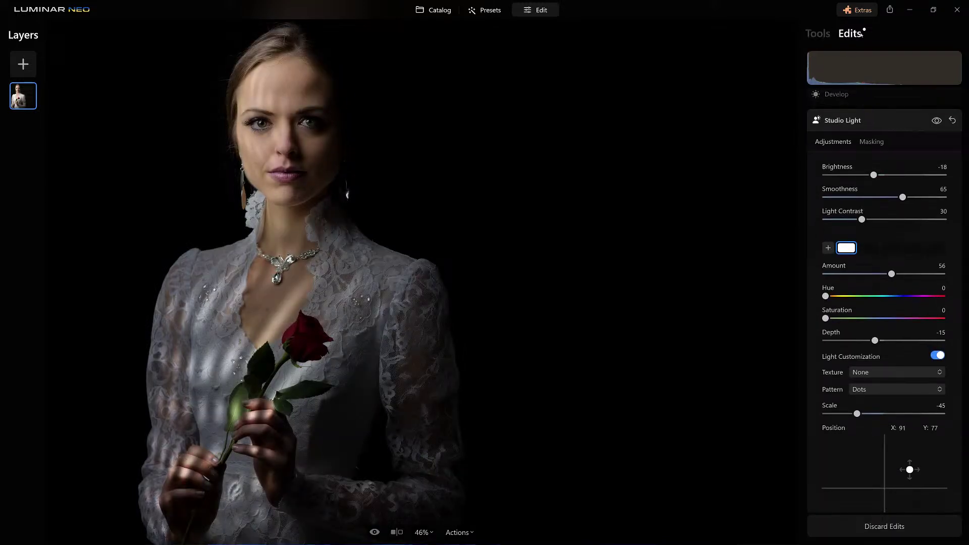
{"action": "left_click", "coordinate": [817, 34]}
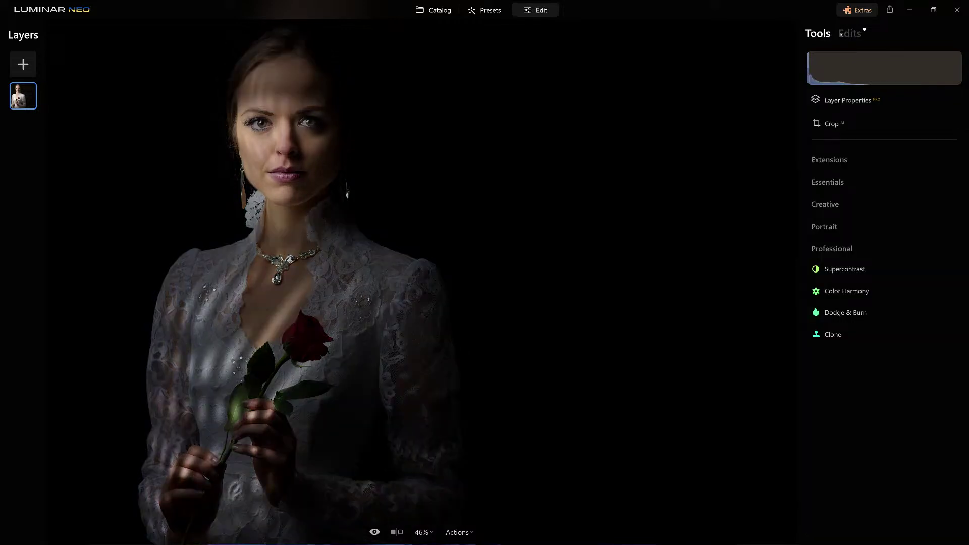
{"action": "left_click", "coordinate": [851, 33]}
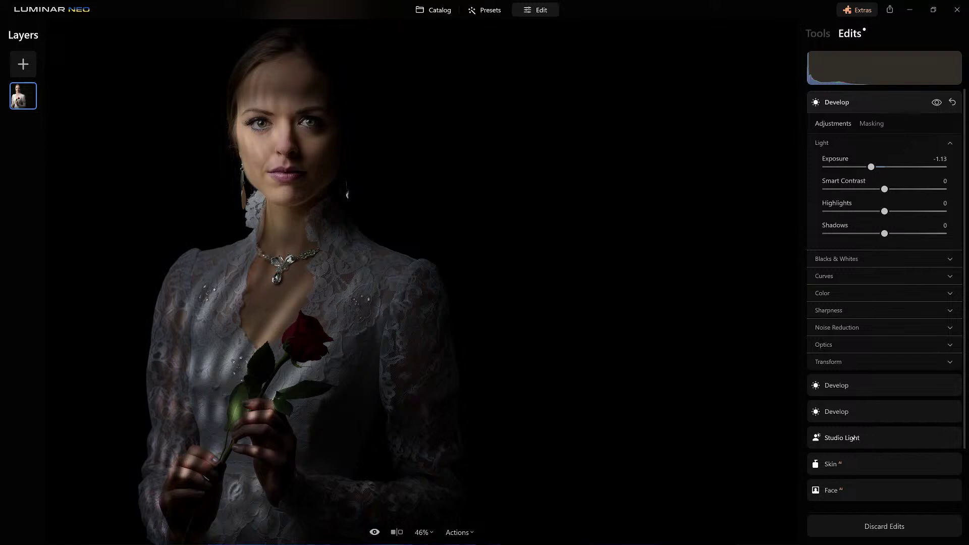
- Reset the Develop edit directly before Studio Light and set its Exposure to -1.45
{"action": "left_click", "coordinate": [851, 412]}
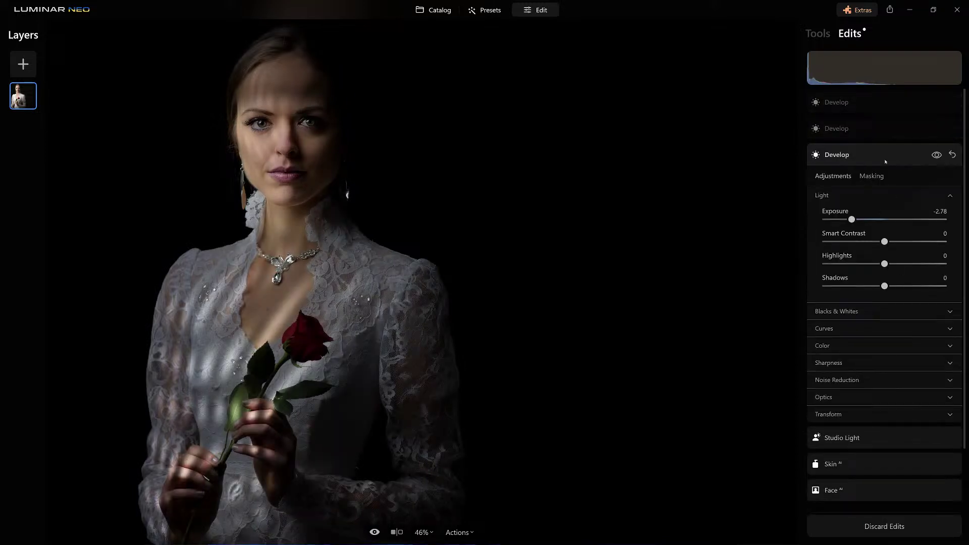
{"action": "left_click", "coordinate": [938, 154]}
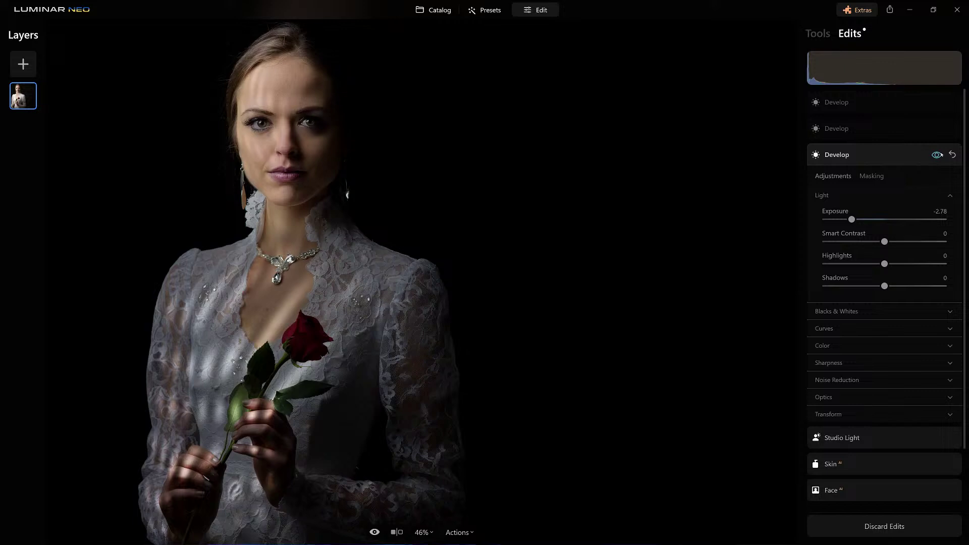
{"action": "left_click", "coordinate": [953, 155]}
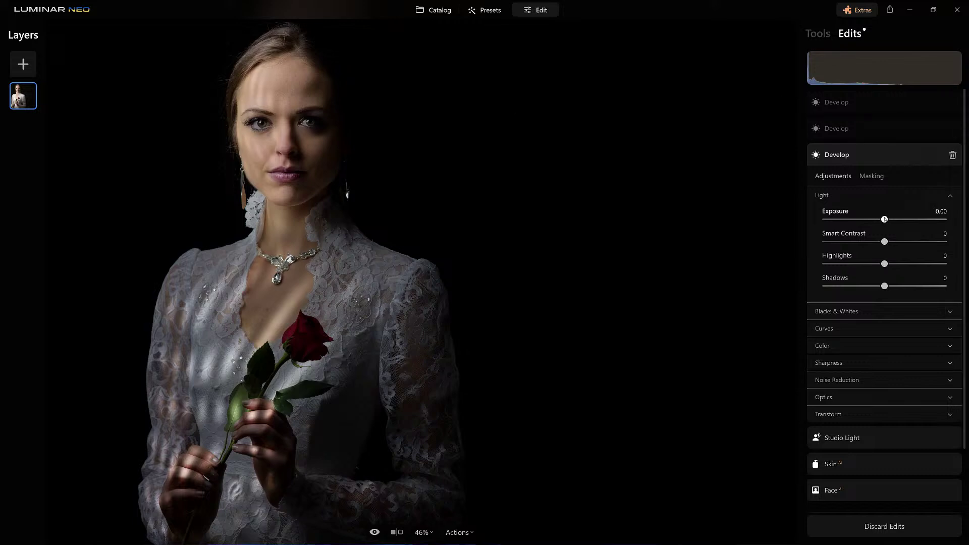
{"action": "left_click_drag", "start_coordinate": [880, 219], "coordinate": [868, 220]}
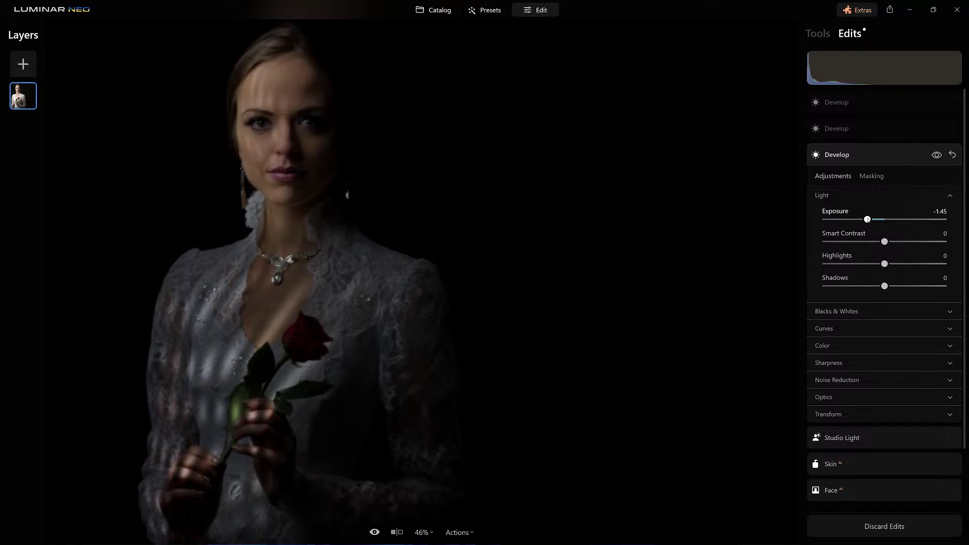
- Limit the Exposure darkening with a linear gradient mask from above the head down to the mouth, and compare before and after
{"action": "left_click", "coordinate": [872, 176]}
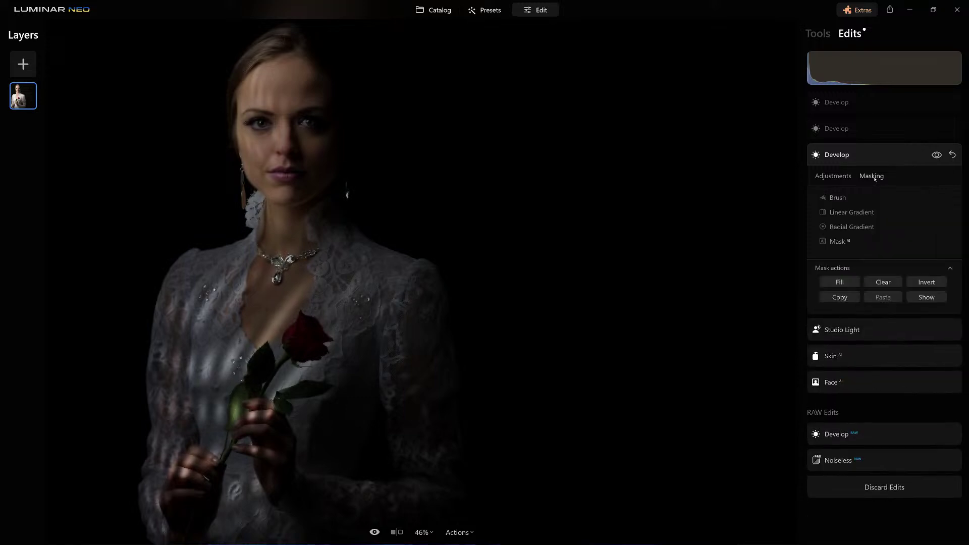
{"action": "left_click", "coordinate": [859, 213]}
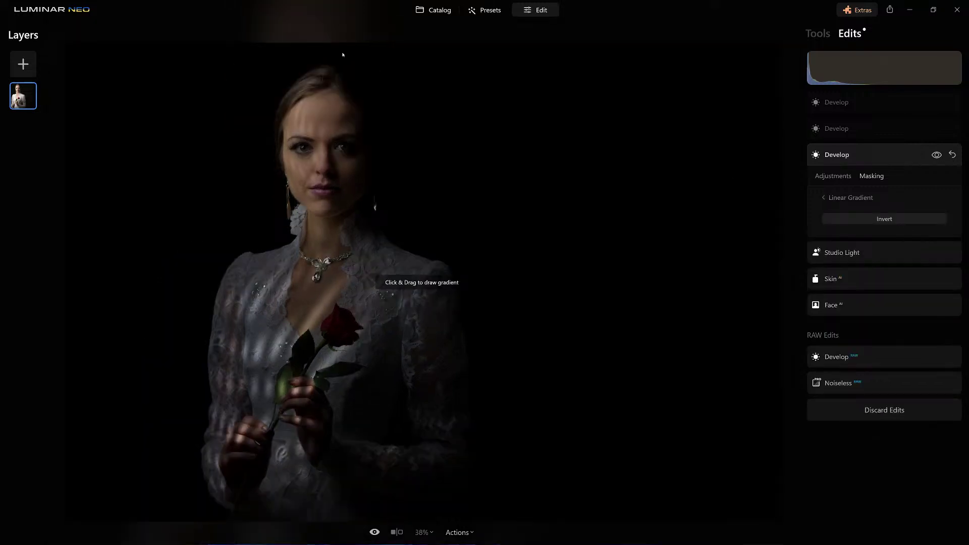
{"action": "mouse_move", "coordinate": [333, 55]}
{"action": "left_mouse_down"}
{"action": "mouse_move", "coordinate": [324, 178]}
{"action": "mouse_move", "coordinate": [337, 189]}
{"action": "left_mouse_up"}
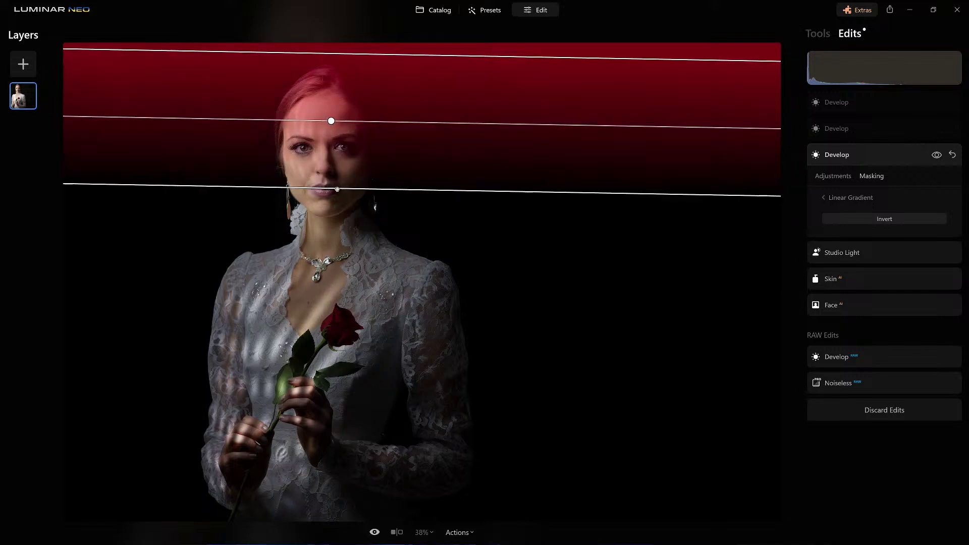
{"action": "left_click", "coordinate": [835, 175]}
{"action": "left_click", "coordinate": [937, 154]}
{"action": "left_click", "coordinate": [937, 155]}
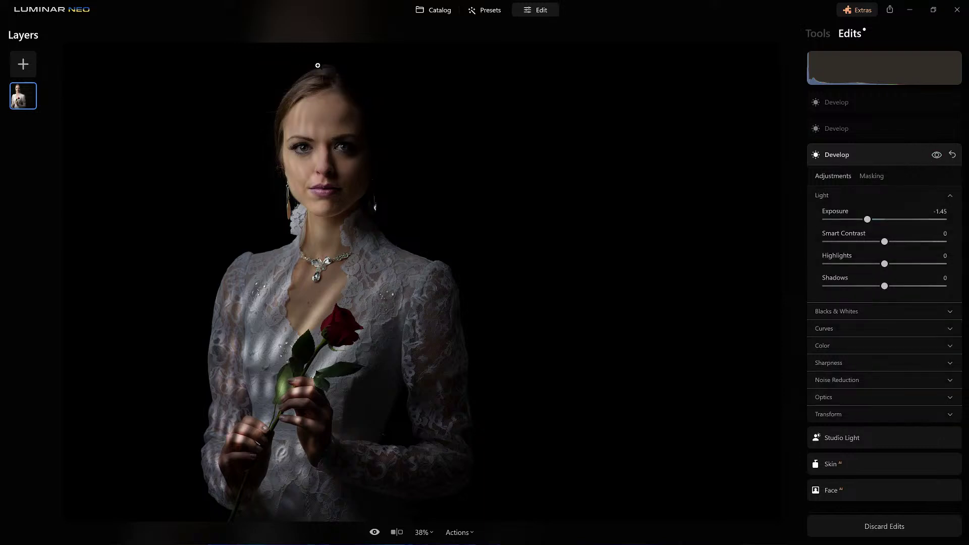
- Reset the second Develop edit and set its Exposure to 0.47 and Shadows to 30
{"action": "left_click", "coordinate": [850, 129]}
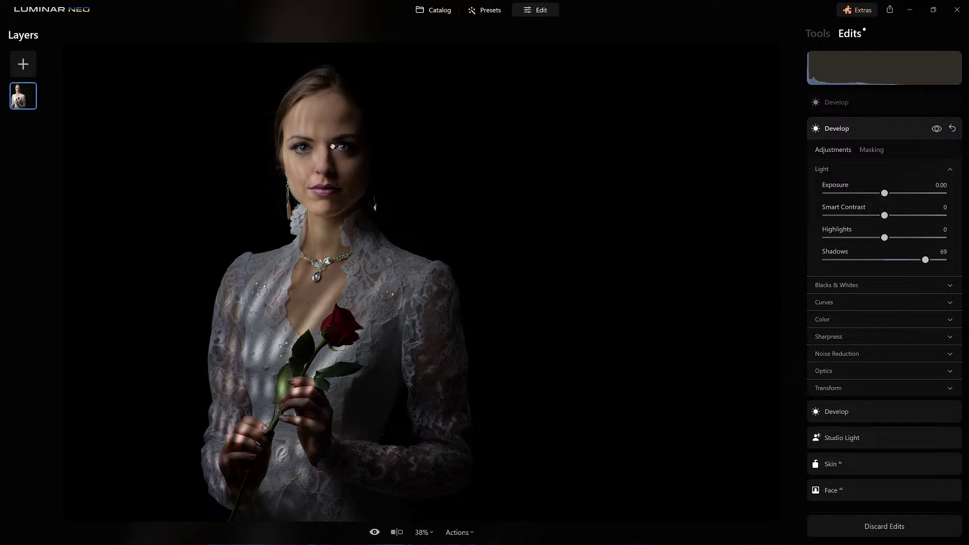
{"action": "scroll", "coordinate": [333, 148], "scroll_direction": "up", "scroll_amount": 3}
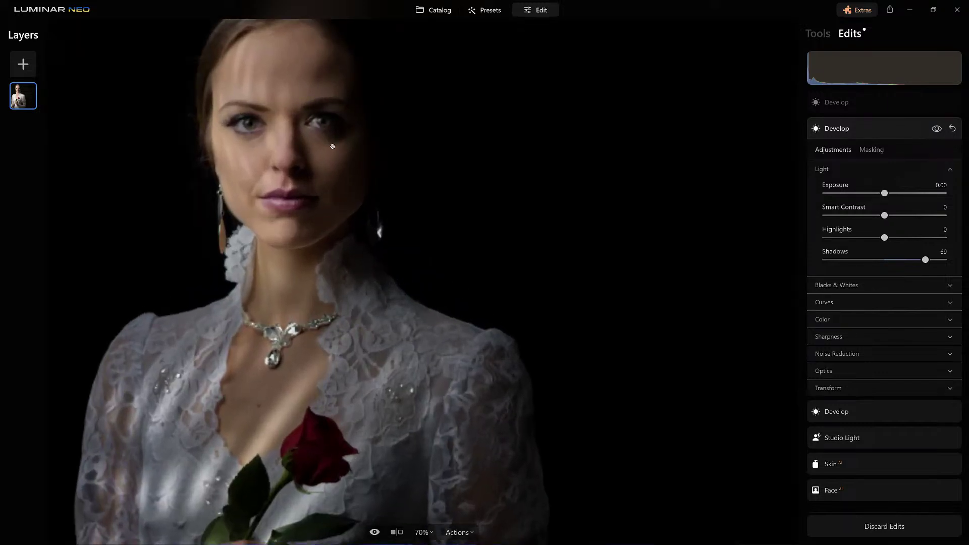
{"action": "scroll", "coordinate": [333, 147], "scroll_direction": "up", "scroll_amount": 1}
{"action": "left_click_drag", "start_coordinate": [424, 244], "coordinate": [471, 253]}
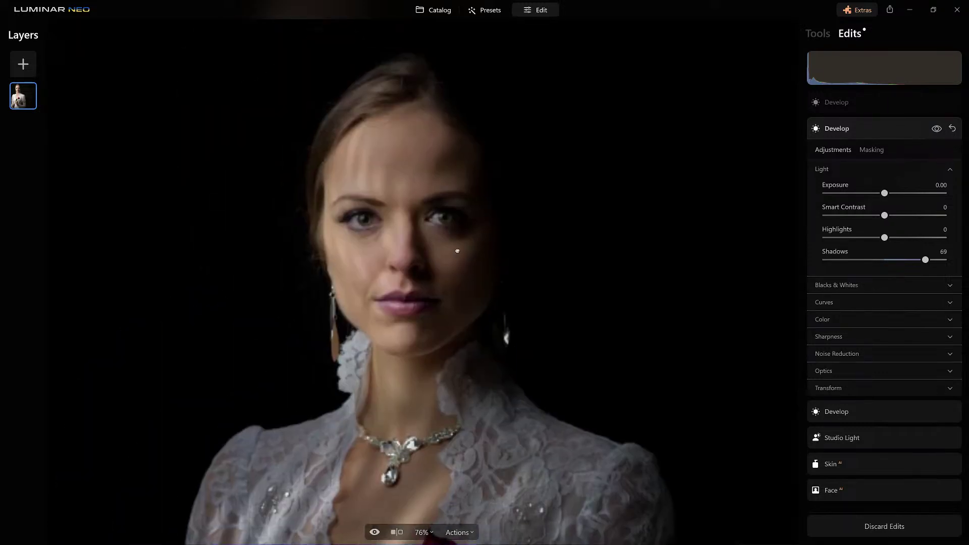
{"action": "scroll", "coordinate": [601, 223], "scroll_direction": "up", "scroll_amount": 1}
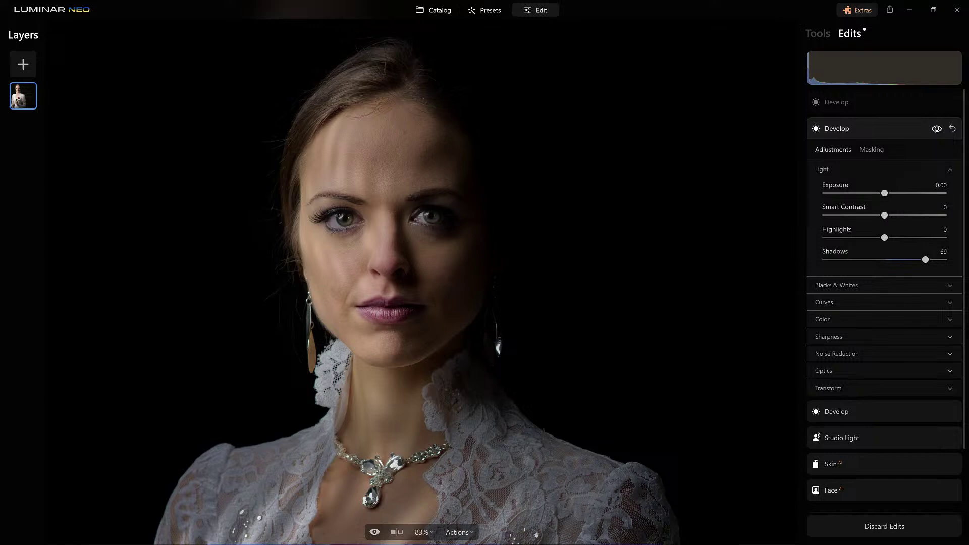
{"action": "left_click", "coordinate": [952, 128]}
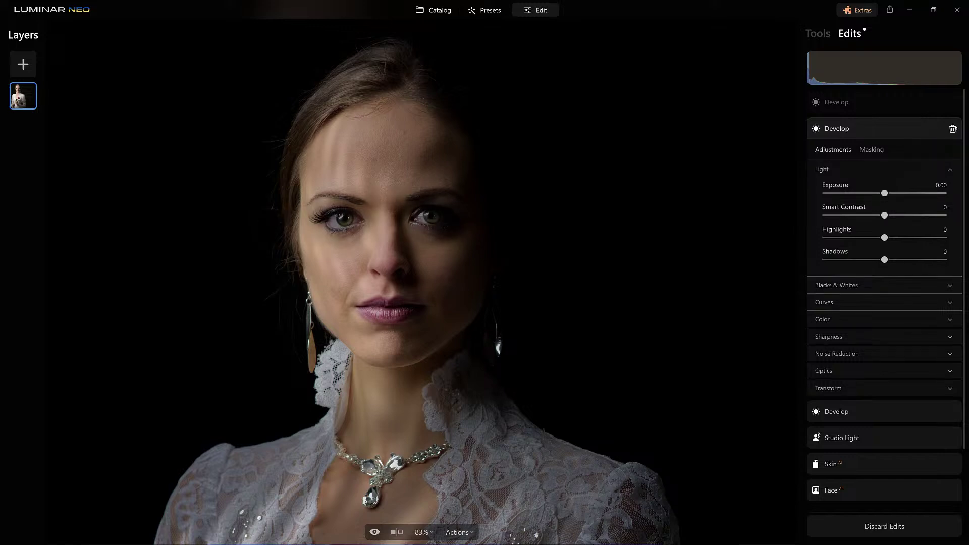
{"action": "left_click_drag", "start_coordinate": [876, 195], "coordinate": [890, 194]}
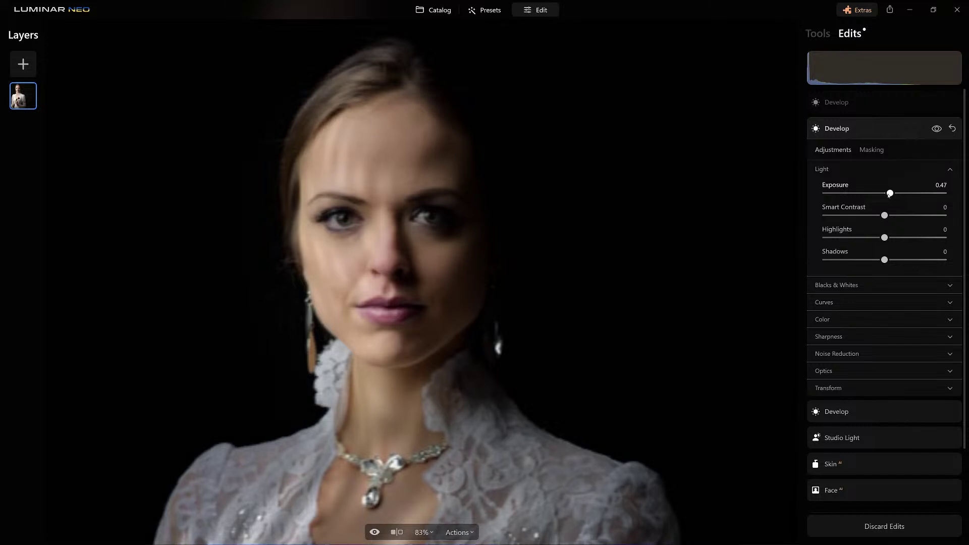
{"action": "left_click_drag", "start_coordinate": [885, 260], "coordinate": [903, 262]}
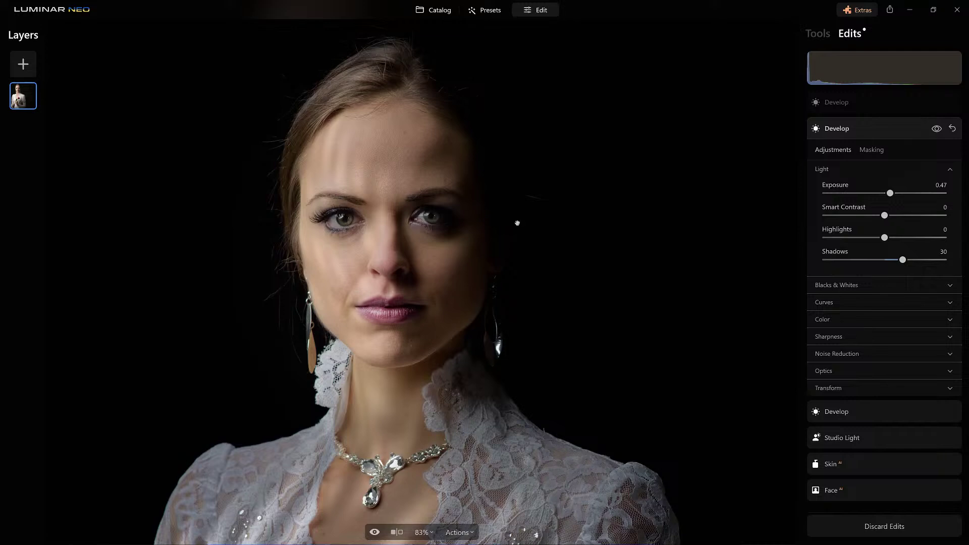
- Brush the second Develop edit's brightening mask onto the eyes with Size 89, Softness 100 and Strength 100
{"action": "left_click", "coordinate": [868, 150]}
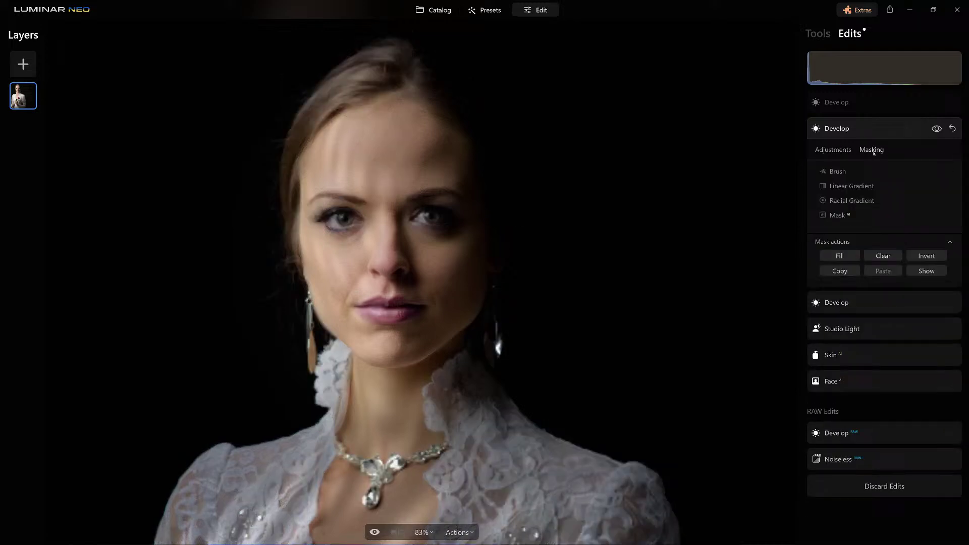
{"action": "left_click", "coordinate": [838, 172]}
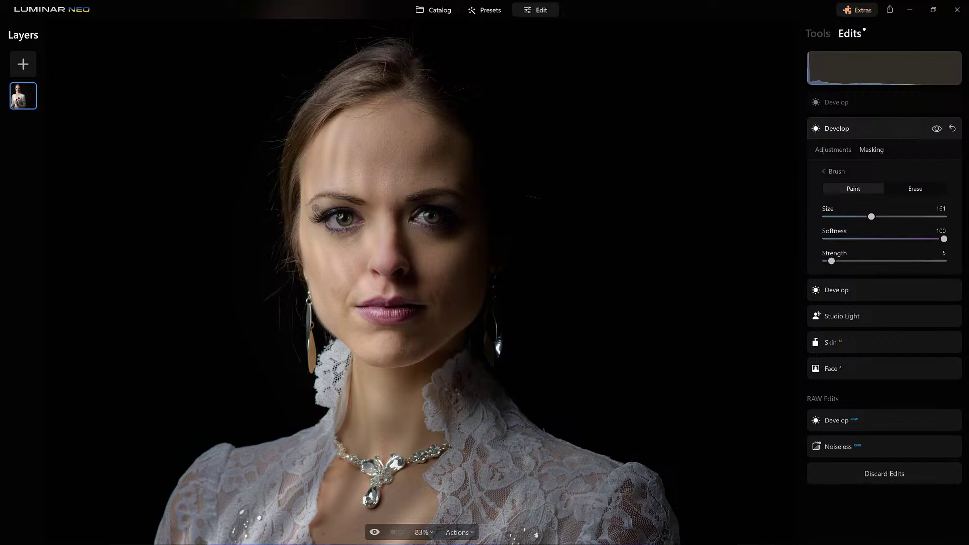
{"action": "key", "text": "bracketleft"}
{"action": "key", "text": "bracketleft"}
{"action": "key", "text": "bracketleft"}
{"action": "key", "text": "bracketleft"}
{"action": "key", "text": "bracketleft"}
{"action": "key", "text": "bracketleft"}
{"action": "left_click", "coordinate": [403, 207]}
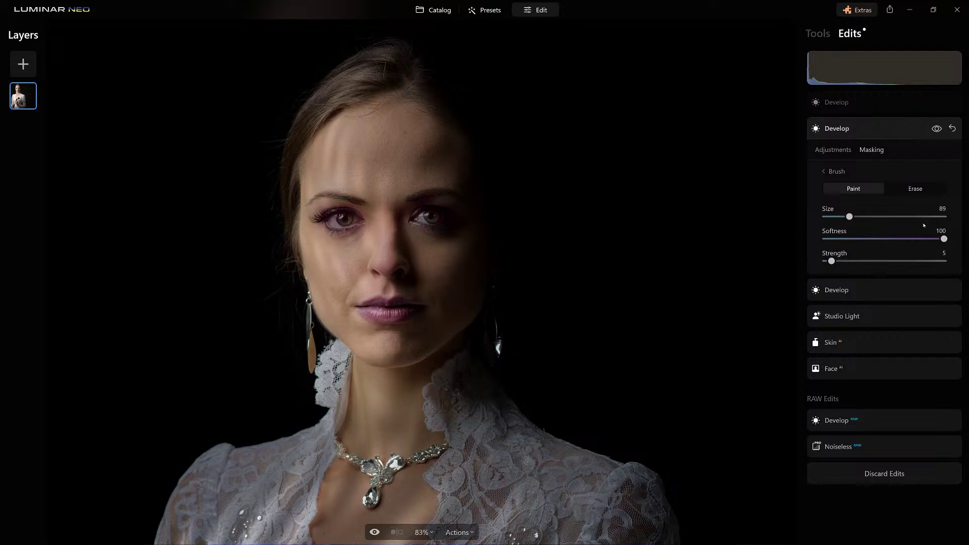
{"action": "left_click_drag", "start_coordinate": [832, 261], "coordinate": [944, 261]}
{"action": "left_click_drag", "start_coordinate": [318, 215], "coordinate": [373, 217]}
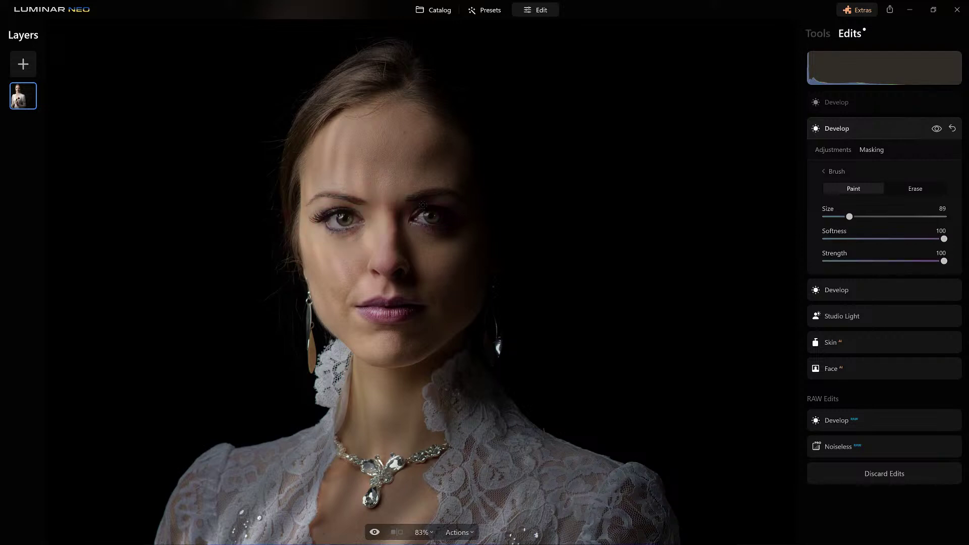
- Paint the brightening mask over both eyes, and erase it from between the eyebrows with a Size 53 brush
{"action": "mouse_move", "coordinate": [432, 207]}
{"action": "left_mouse_down"}
{"action": "mouse_move", "coordinate": [475, 208]}
{"action": "mouse_move", "coordinate": [329, 207]}
{"action": "left_mouse_up"}
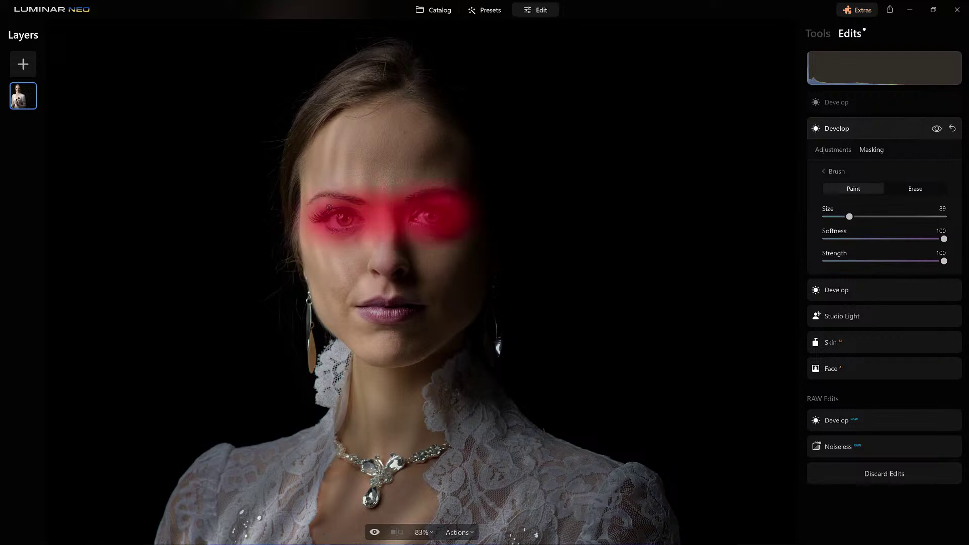
{"action": "left_click_drag", "start_coordinate": [465, 211], "coordinate": [471, 211]}
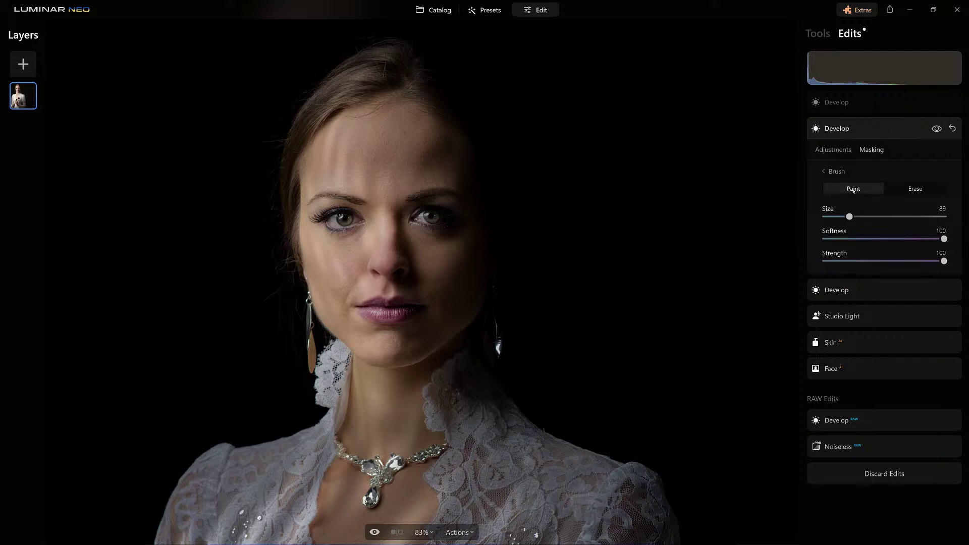
{"action": "left_click", "coordinate": [916, 188]}
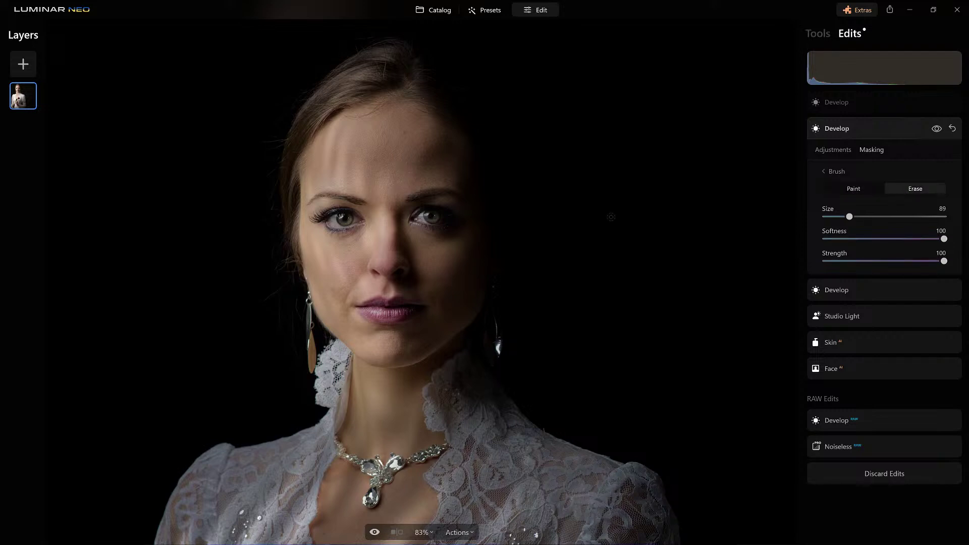
{"action": "key", "text": "["}
{"action": "key", "text": "["}
{"action": "key", "text": "["}
{"action": "key", "text": "["}
{"action": "mouse_move", "coordinate": [381, 207]}
{"action": "left_mouse_down"}
{"action": "mouse_move", "coordinate": [383, 255]}
{"action": "mouse_move", "coordinate": [384, 195]}
{"action": "left_mouse_up"}
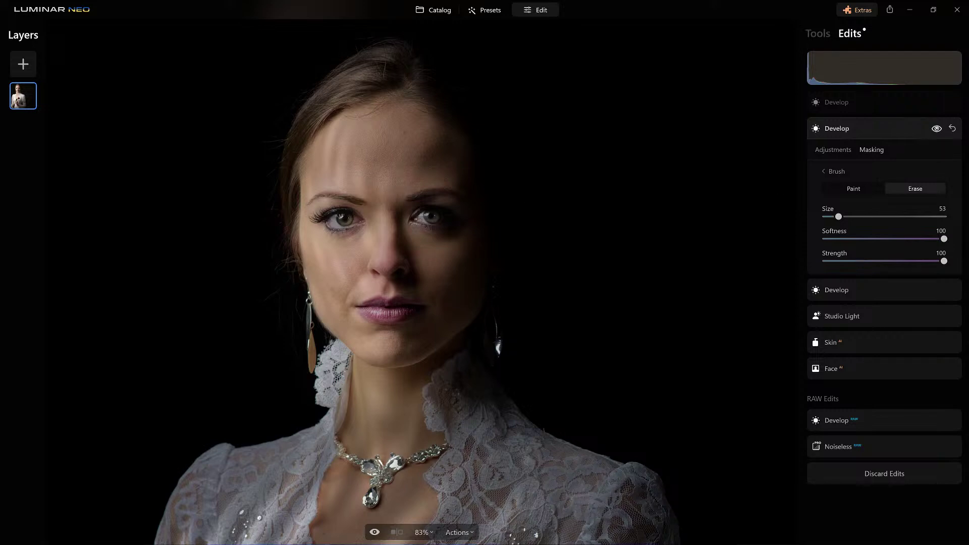
{"action": "left_click", "coordinate": [937, 129]}
{"action": "left_click", "coordinate": [936, 129]}
- Reset the topmost Develop edit after checking its mask, and set its Exposure to -1.03
{"action": "left_click", "coordinate": [878, 128]}
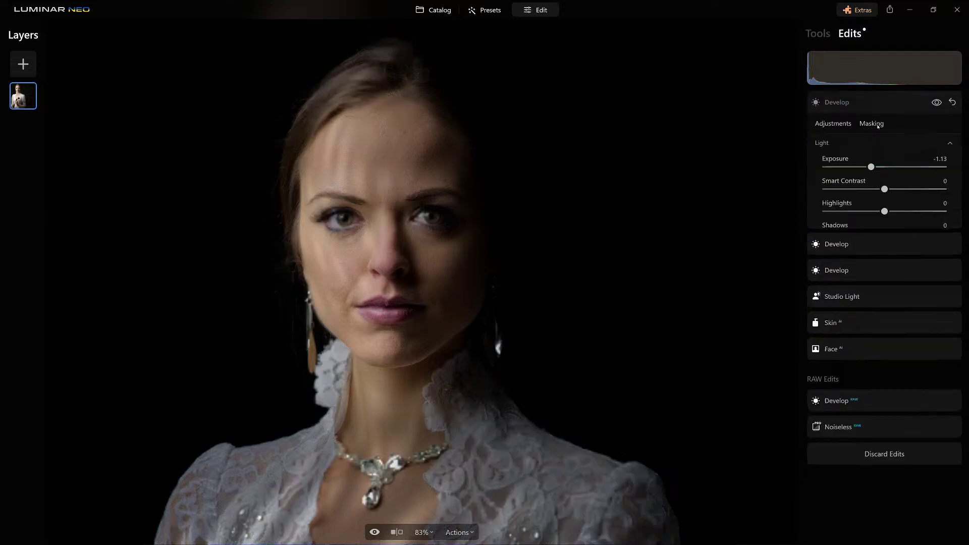
{"action": "left_click", "coordinate": [867, 103]}
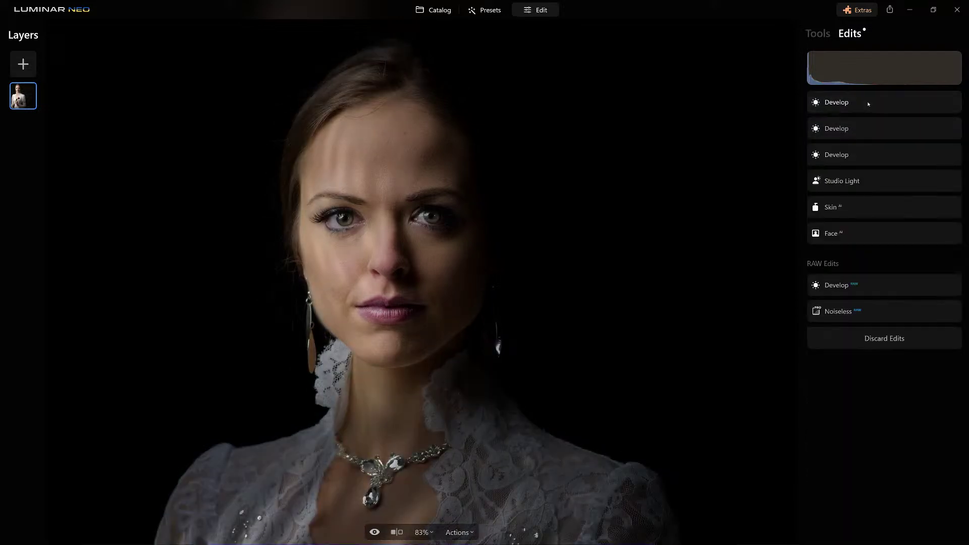
{"action": "left_click", "coordinate": [875, 103]}
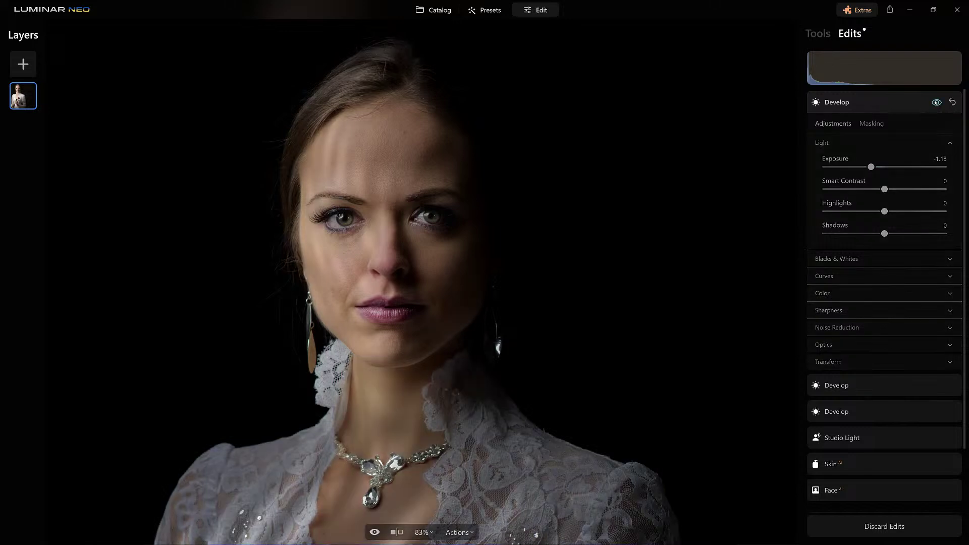
{"action": "double_click", "coordinate": [561, 194]}
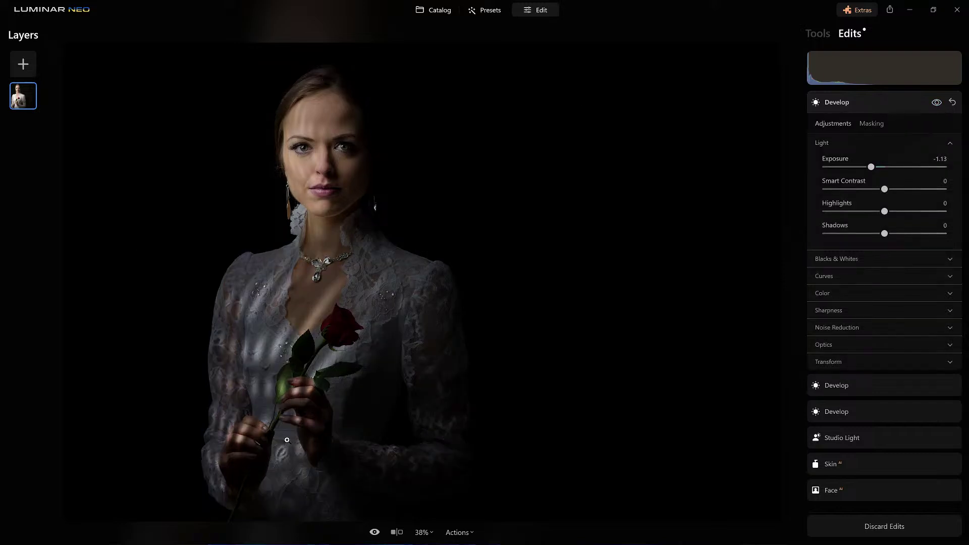
{"action": "left_click", "coordinate": [866, 124]}
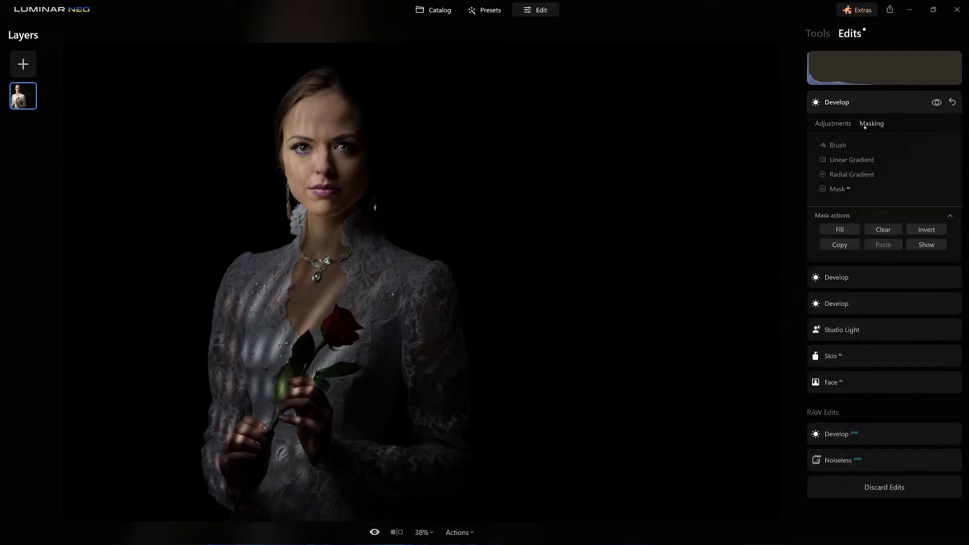
{"action": "left_click", "coordinate": [928, 246]}
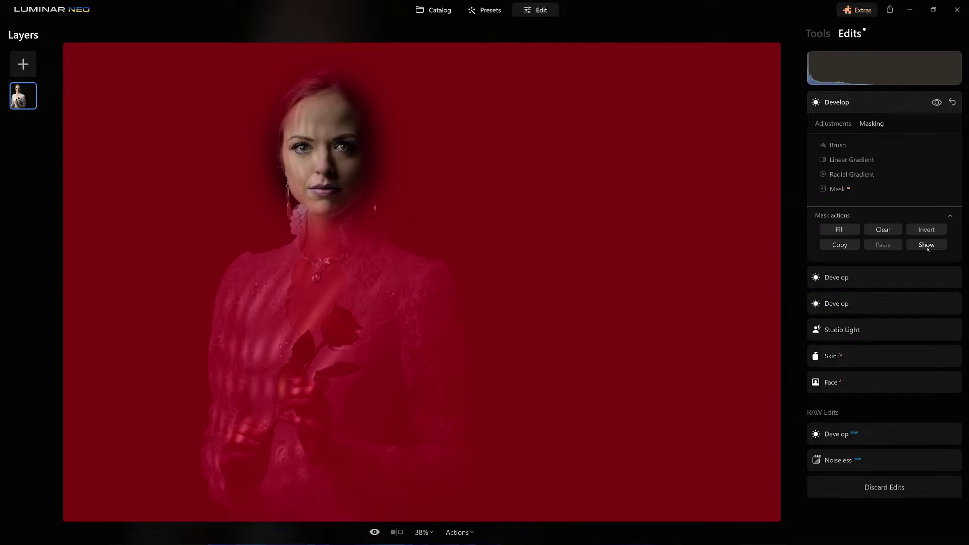
{"action": "left_click", "coordinate": [953, 102]}
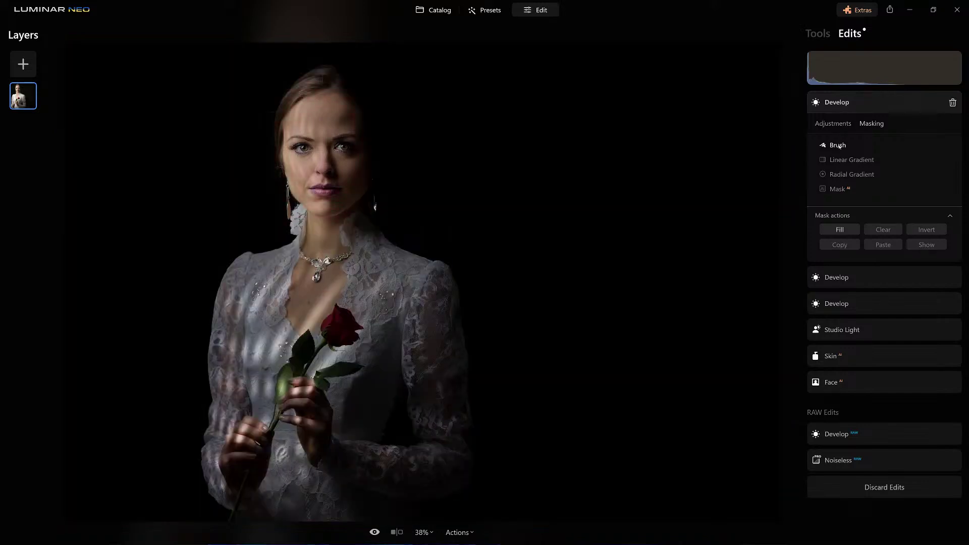
{"action": "left_click", "coordinate": [832, 123]}
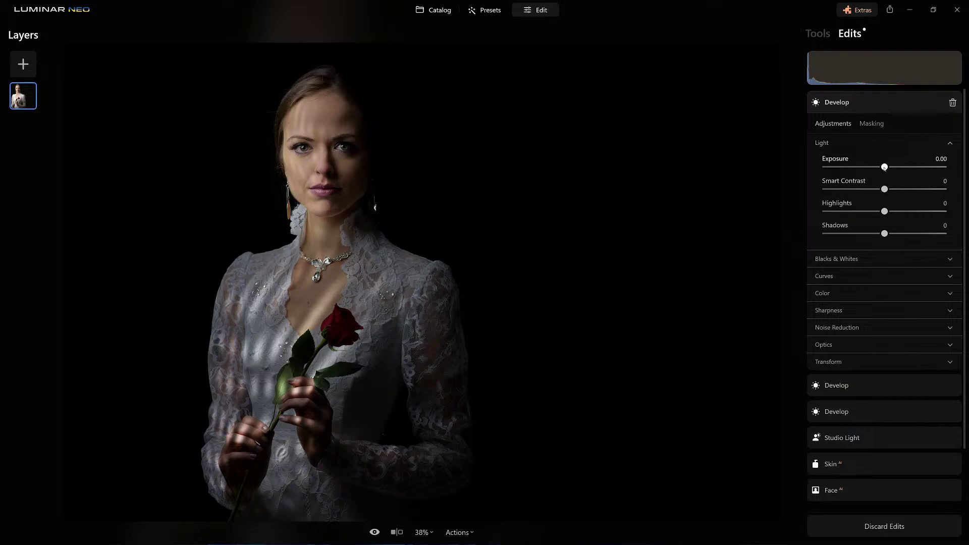
{"action": "left_click_drag", "start_coordinate": [884, 167], "coordinate": [872, 171]}
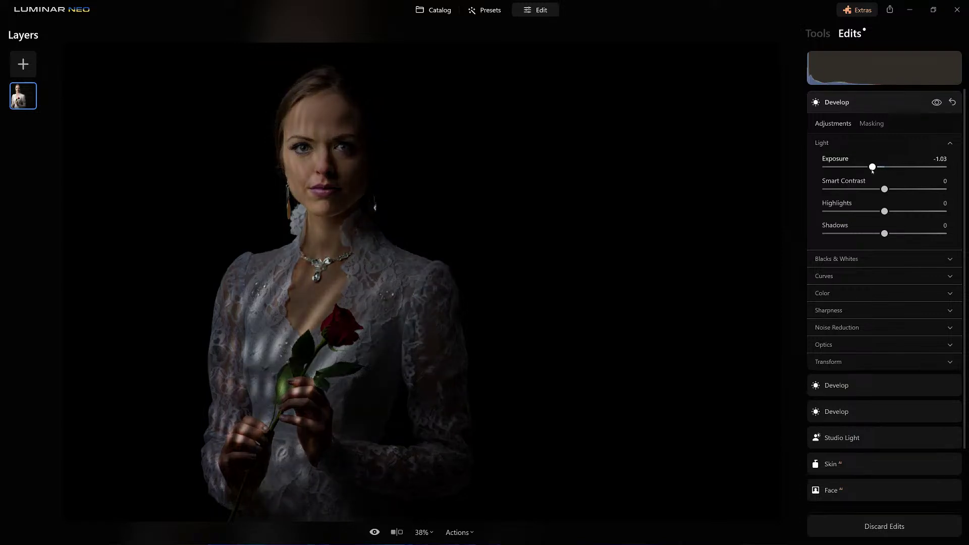
- Erase the topmost Develop edit's darkening from the face with a Size 137 brush at Softness 100 and Strength 100
{"action": "left_click", "coordinate": [872, 123]}
{"action": "left_click", "coordinate": [843, 147]}
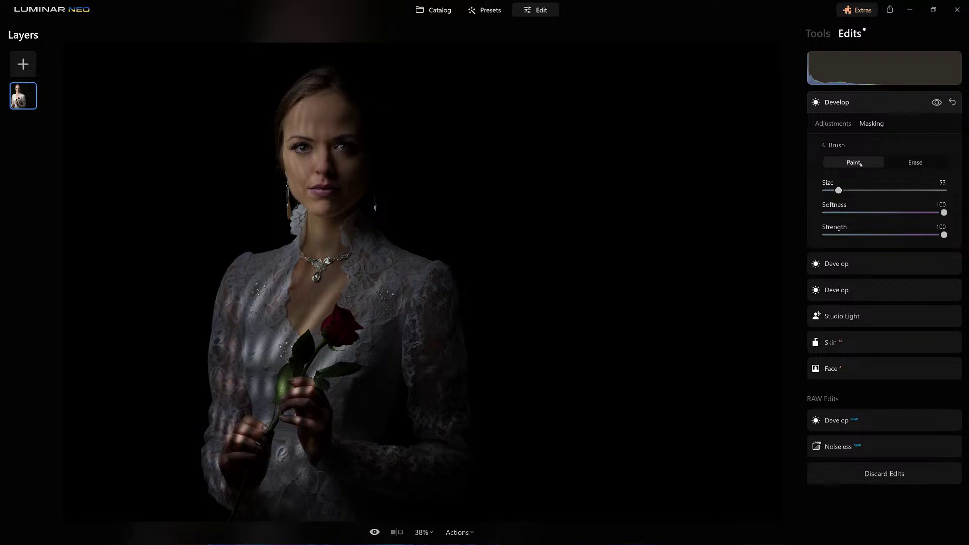
{"action": "left_click", "coordinate": [921, 164]}
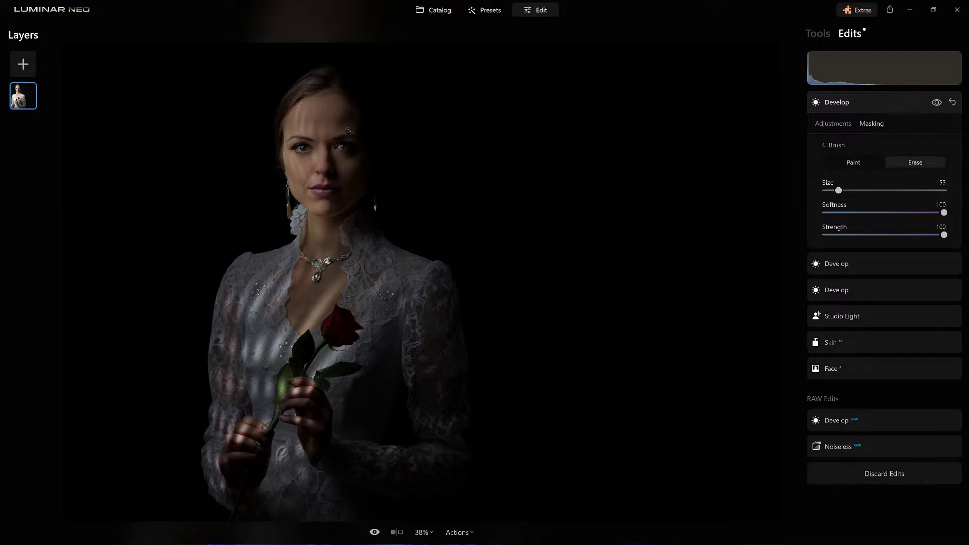
{"action": "key", "text": "bracketright"}
{"action": "key", "text": "bracketright"}
{"action": "key", "text": "bracketright"}
{"action": "key", "text": "bracketright"}
{"action": "key", "text": "bracketright"}
{"action": "key", "text": "bracketright"}
{"action": "key", "text": "bracketright"}
{"action": "key", "text": "bracketright"}
{"action": "mouse_move", "coordinate": [299, 175]}
{"action": "left_mouse_down"}
{"action": "mouse_move", "coordinate": [314, 207]}
{"action": "mouse_move", "coordinate": [321, 102]}
{"action": "mouse_move", "coordinate": [321, 160]}
{"action": "mouse_move", "coordinate": [363, 212]}
{"action": "left_mouse_up"}
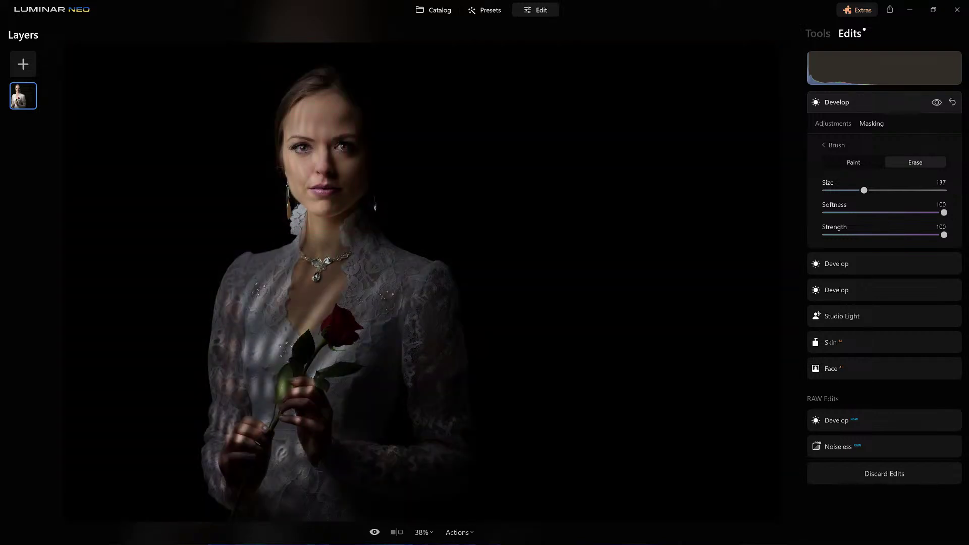
- Erase the darkening from the rose bloom with the brush reduced to Size 53
{"action": "key", "text": "bracketleft"}
{"action": "key", "text": "bracketleft"}
{"action": "key", "text": "bracketleft"}
{"action": "key", "text": "bracketleft"}
{"action": "key", "text": "bracketleft"}
{"action": "key", "text": "bracketleft"}
{"action": "key", "text": "bracketleft"}
{"action": "key", "text": "bracketleft"}
{"action": "mouse_move", "coordinate": [333, 324]}
{"action": "left_mouse_down"}
{"action": "mouse_move", "coordinate": [344, 331]}
{"action": "mouse_move", "coordinate": [341, 319]}
{"action": "mouse_move", "coordinate": [356, 318]}
{"action": "left_mouse_up"}
- Paint some darkening back over the leaves and rose with the Size 53 brush at reduced Strength
{"action": "left_click", "coordinate": [862, 166]}
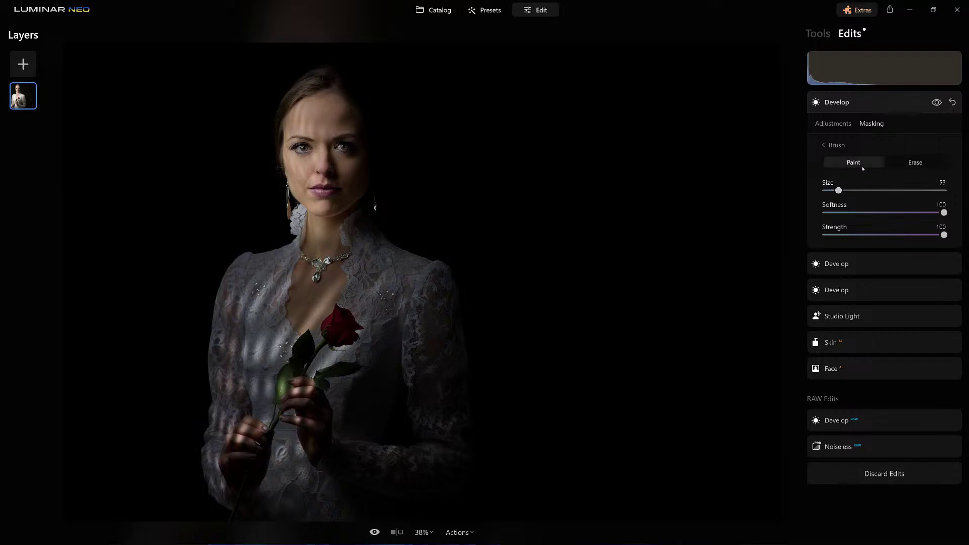
{"action": "left_click_drag", "start_coordinate": [944, 235], "coordinate": [871, 235]}
{"action": "mouse_move", "coordinate": [295, 354]}
{"action": "left_mouse_down"}
{"action": "mouse_move", "coordinate": [383, 297]}
{"action": "mouse_move", "coordinate": [342, 336]}
{"action": "mouse_move", "coordinate": [378, 321]}
{"action": "mouse_move", "coordinate": [328, 352]}
{"action": "left_mouse_up"}
{"action": "left_click_drag", "start_coordinate": [339, 318], "coordinate": [367, 306]}
{"action": "left_click", "coordinate": [855, 103]}
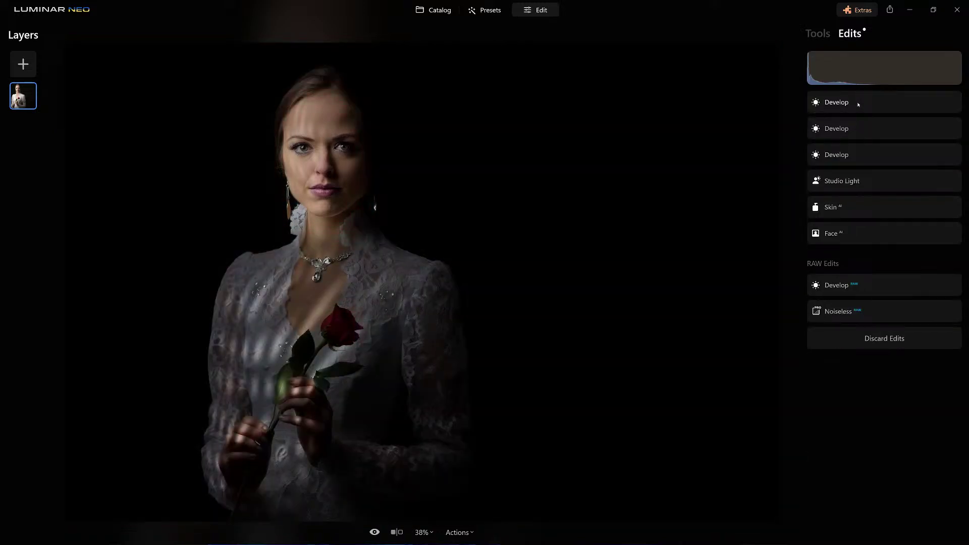
- Review the stacked edits' settings from RAW Develop through Face and Skin to Studio Light
{"action": "left_click", "coordinate": [864, 289]}
{"action": "scroll", "coordinate": [867, 207], "scroll_direction": "up", "scroll_amount": 3}
{"action": "left_click", "coordinate": [855, 236]}
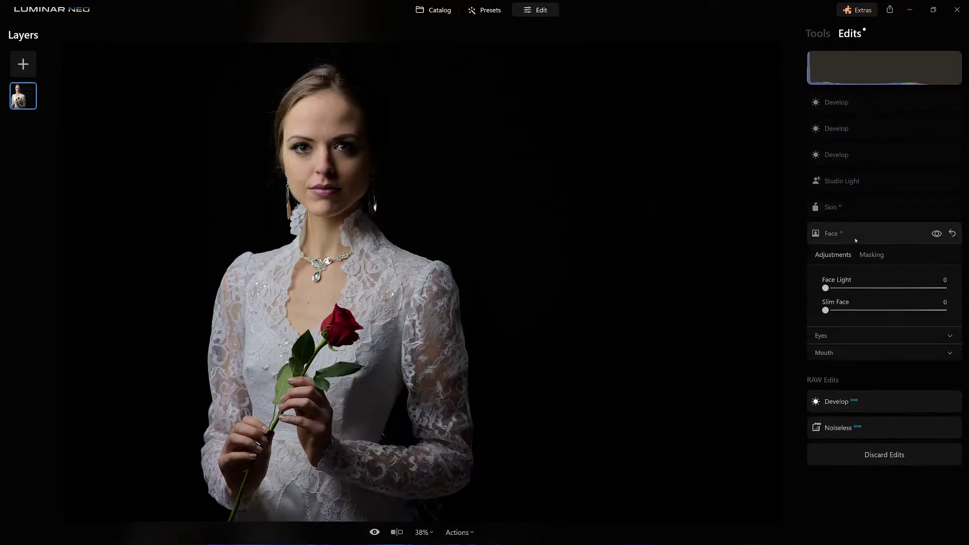
{"action": "left_click", "coordinate": [845, 207]}
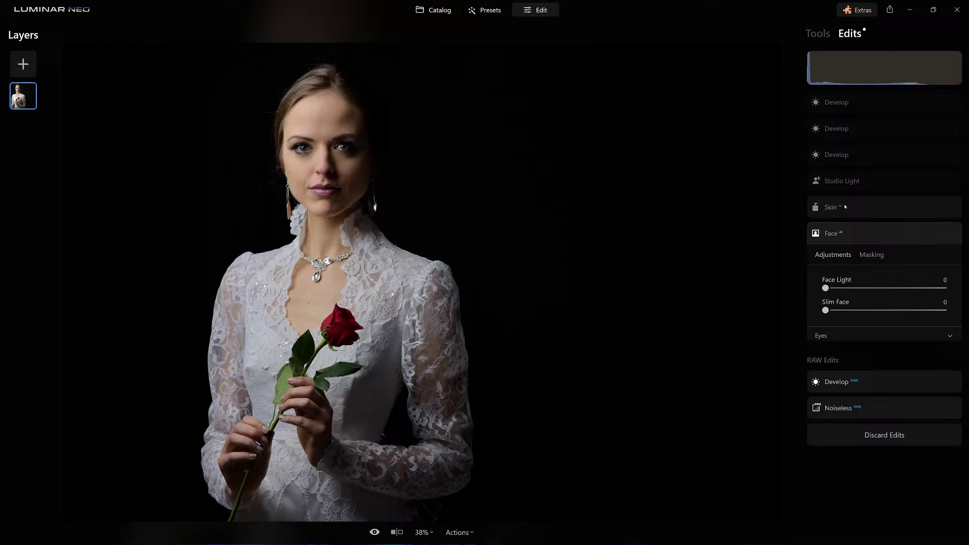
{"action": "left_click", "coordinate": [873, 184]}
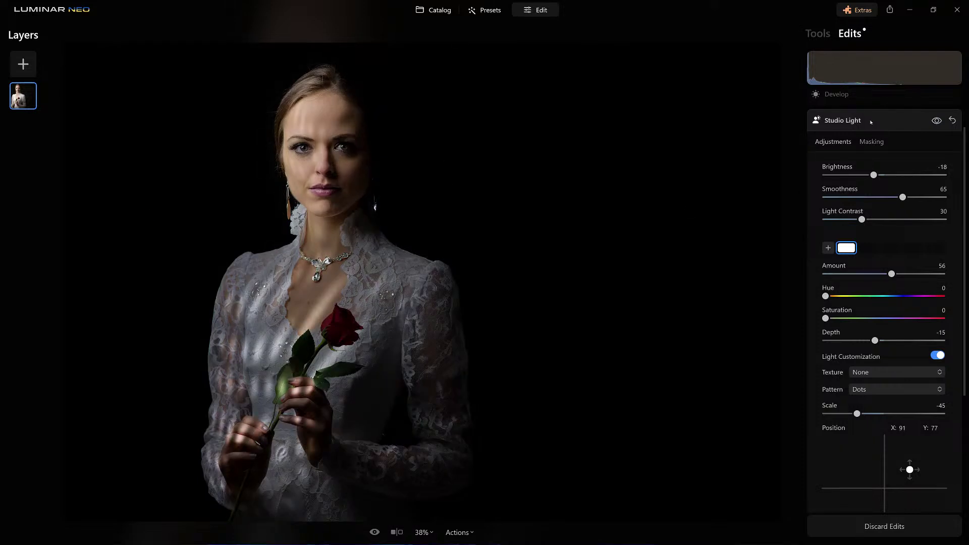
{"action": "scroll", "coordinate": [871, 122], "scroll_direction": "up", "scroll_amount": 1}
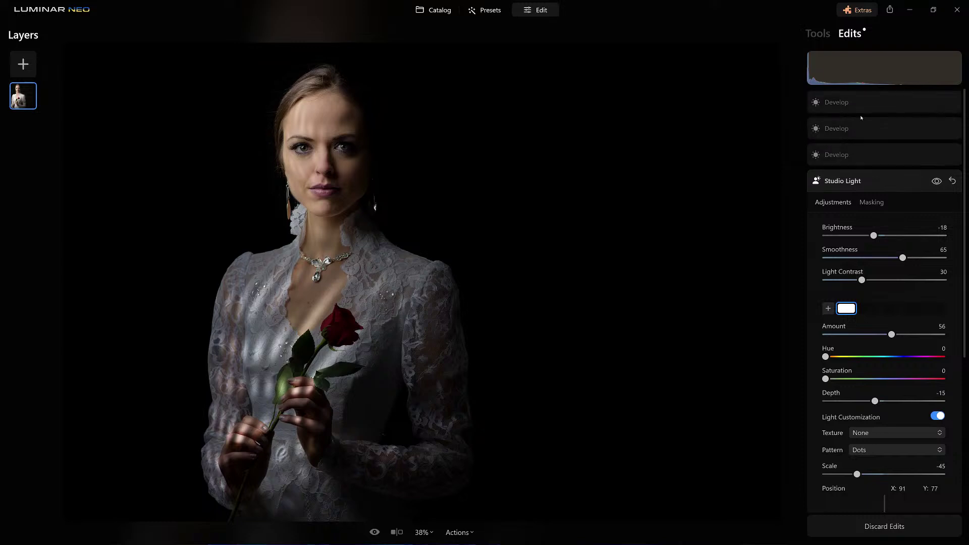
{"action": "left_click", "coordinate": [856, 103]}
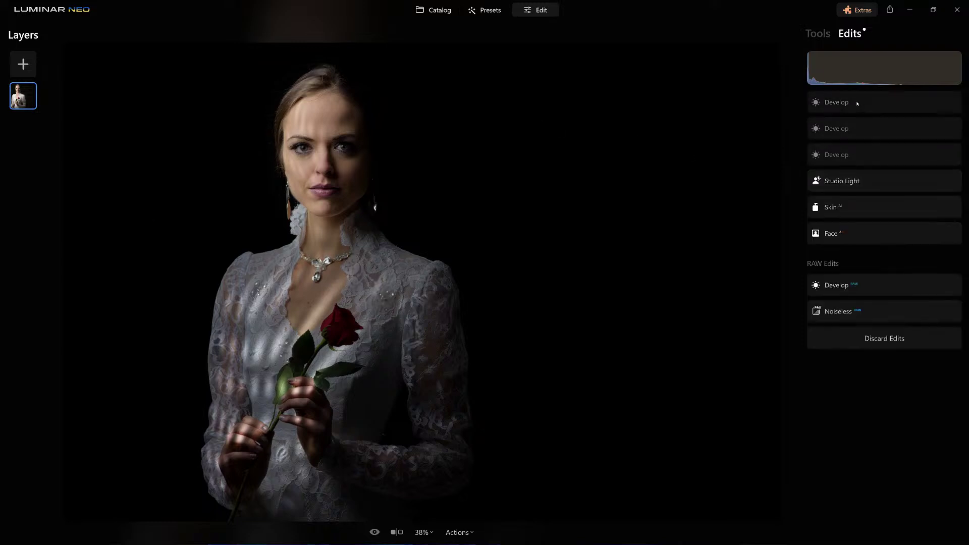